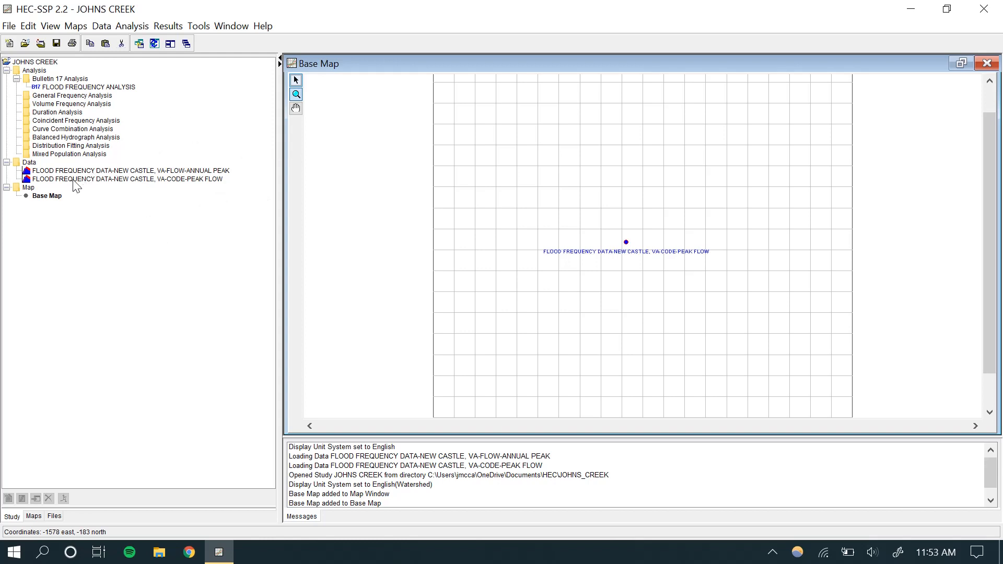
# Start a new data import for the study and name it LOW FLOW FREQUENCY DATA.
pyautogui.click(28, 162)
pyautogui.rightClick(27, 165)
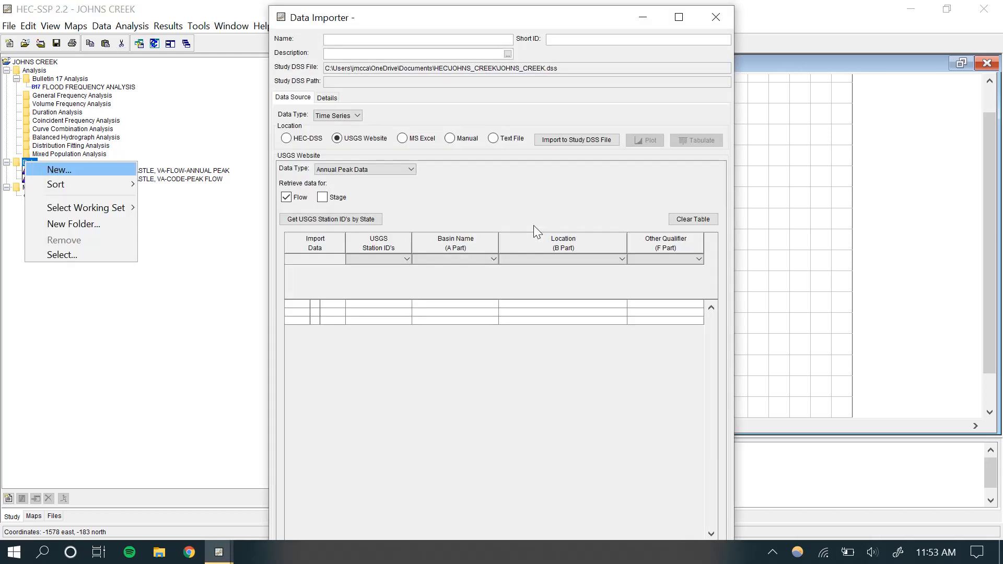
pyautogui.write('LOW ')
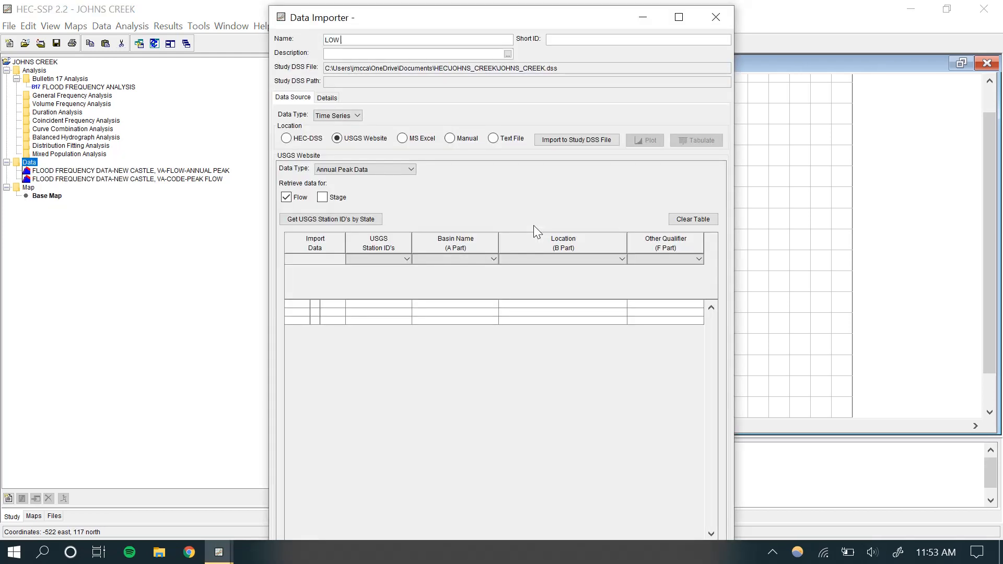
pyautogui.write('FLOW F')
pyautogui.press('BackSpace')
pyautogui.press('BackSpace')
pyautogui.write('FREQUENCY DATA')
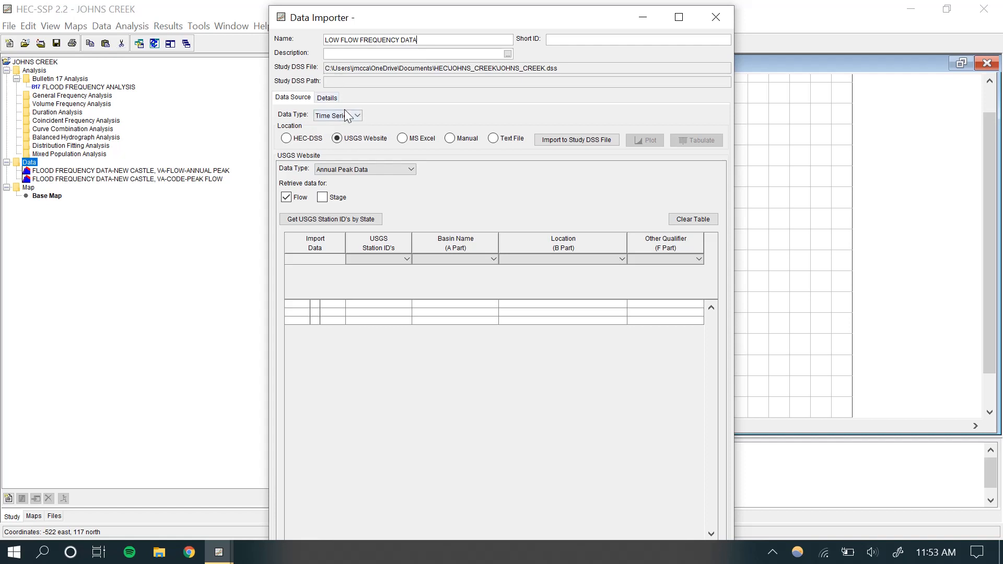
# Set the USGS data type to Daily and choose to retrieve the full period of record.
pyautogui.click(374, 173)
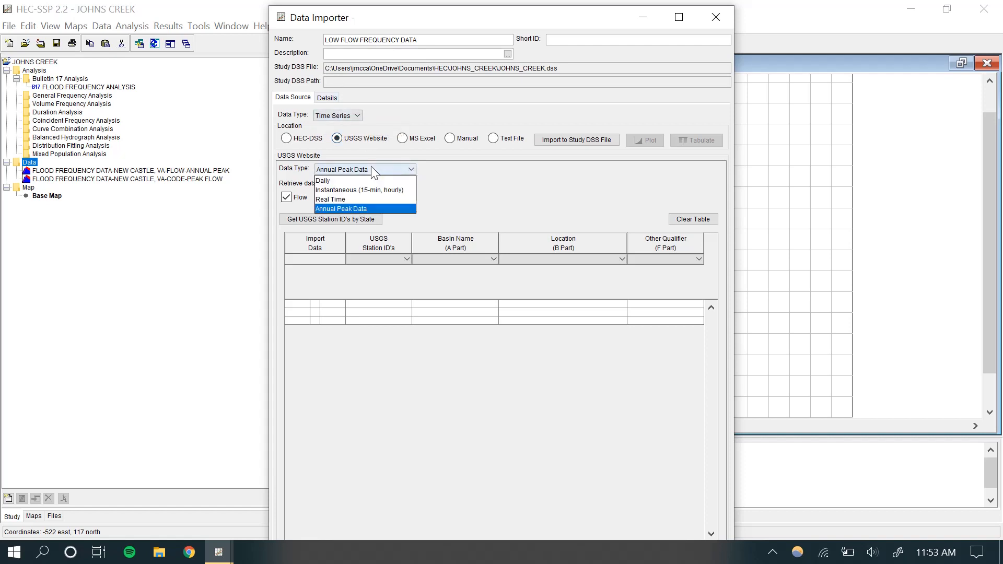
pyautogui.click(354, 180)
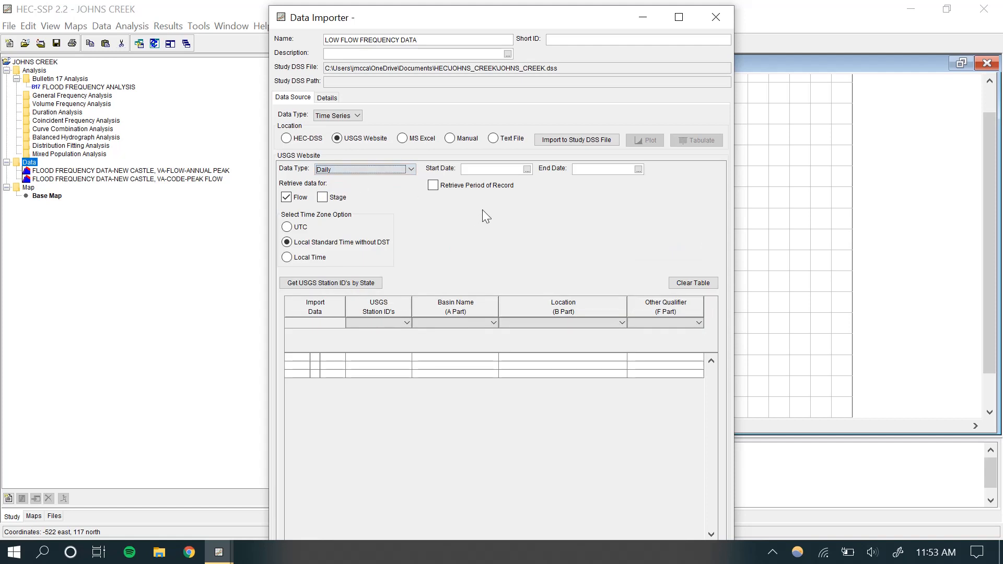
pyautogui.click(432, 187)
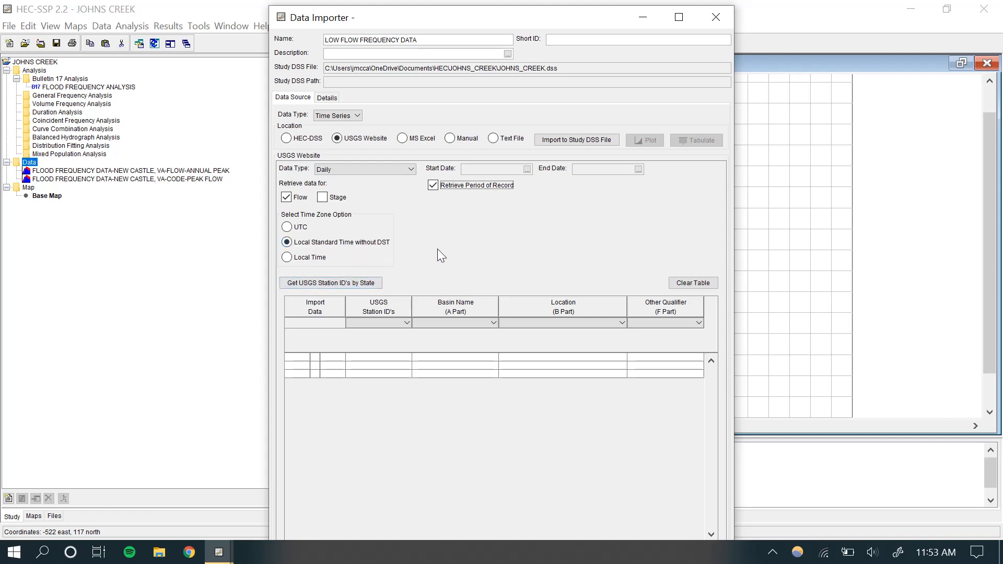
# Retrieve the USGS station IDs for the state of Virginia.
pyautogui.click(372, 283)
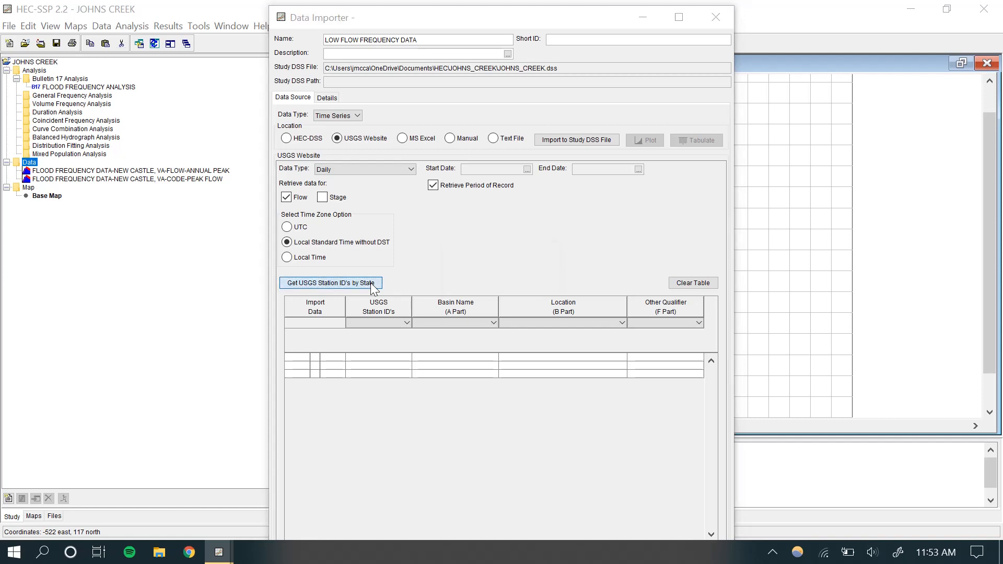
pyautogui.click(526, 285)
pyautogui.scroll(-15, 516, 320)
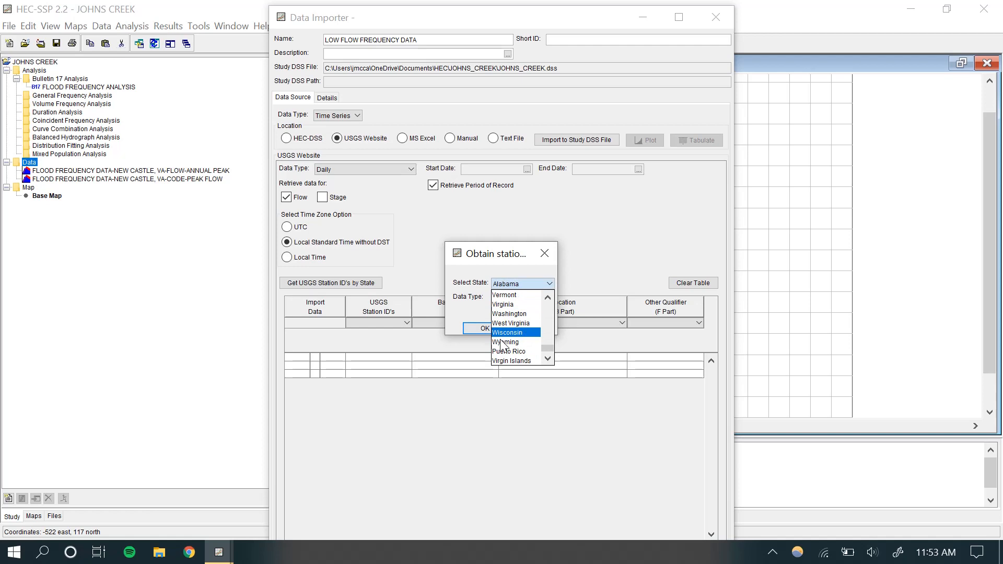
pyautogui.click(503, 304)
pyautogui.click(485, 328)
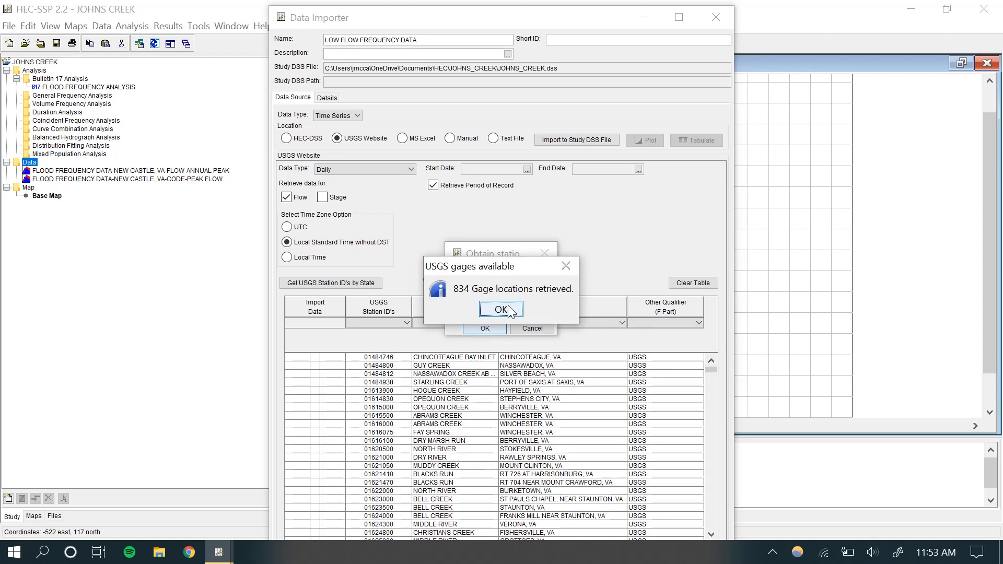
pyautogui.click(501, 309)
# Filter the station table to the basin name JOHNS CREEK and mark the New Castle, VA station for import.
pyautogui.click(444, 323)
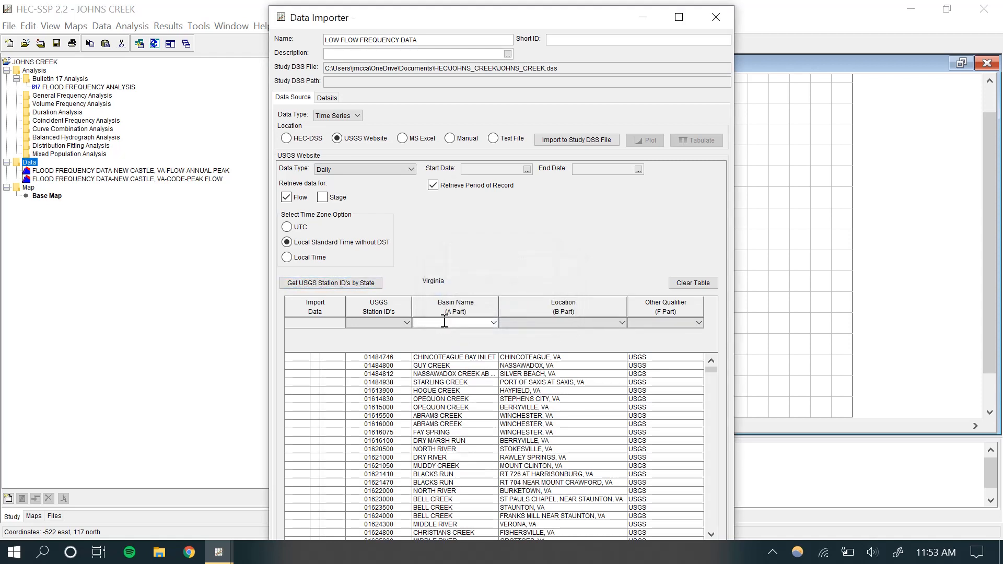
pyautogui.write('JOHNS CREEK')
pyautogui.press('Return')
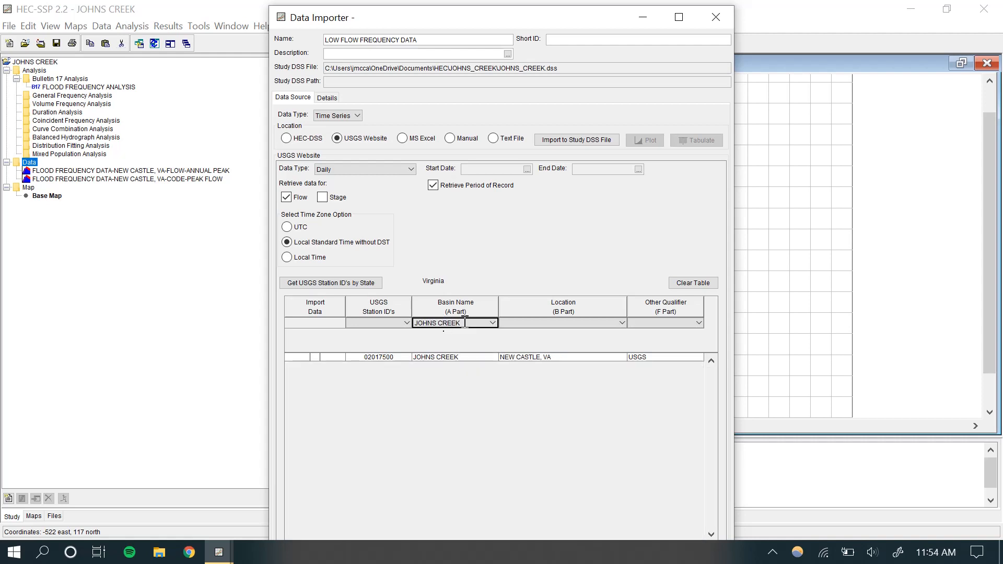
pyautogui.click(314, 358)
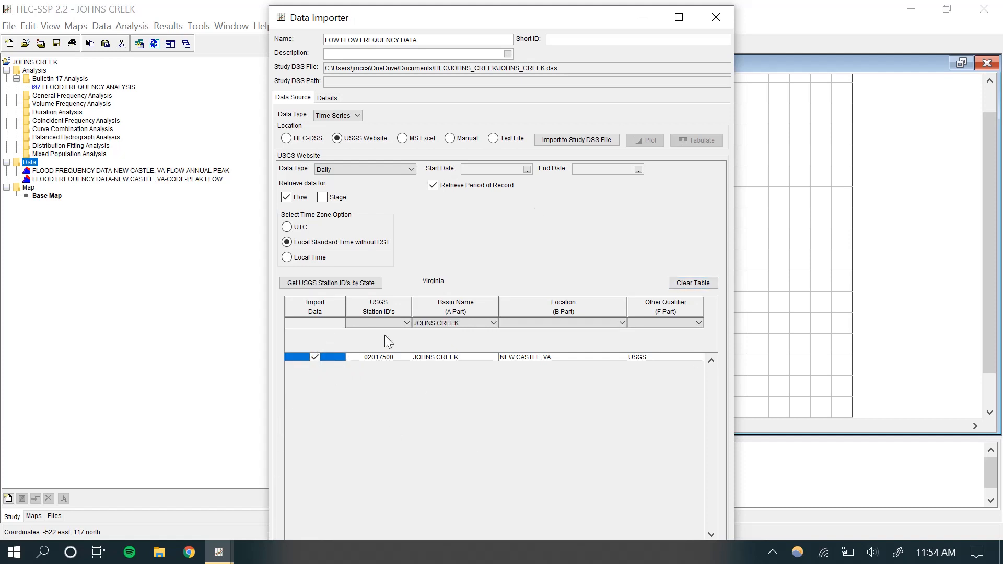
# Import the marked station's daily flow data into the study DSS file, close the importer and save the study.
pyautogui.click(572, 143)
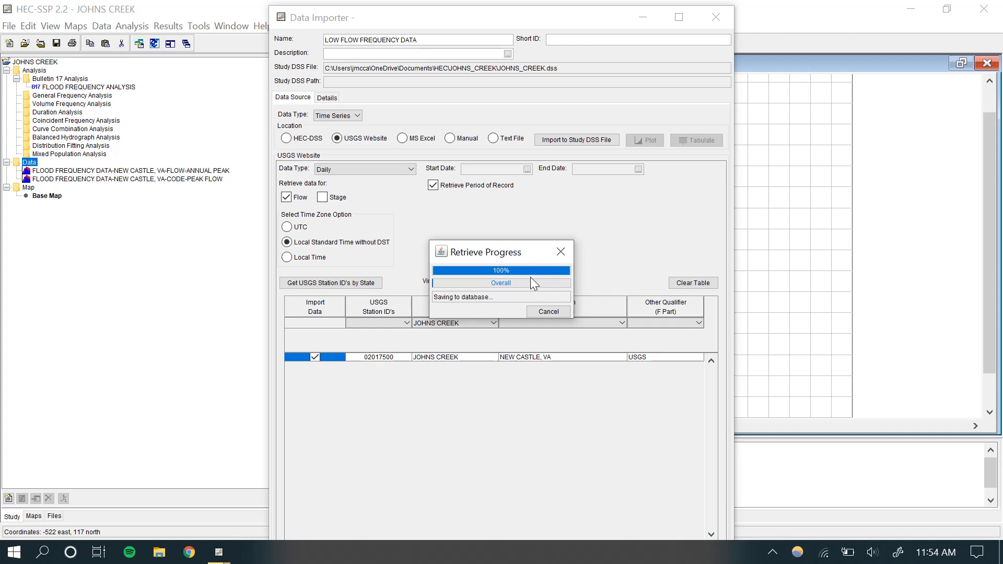
pyautogui.click(498, 371)
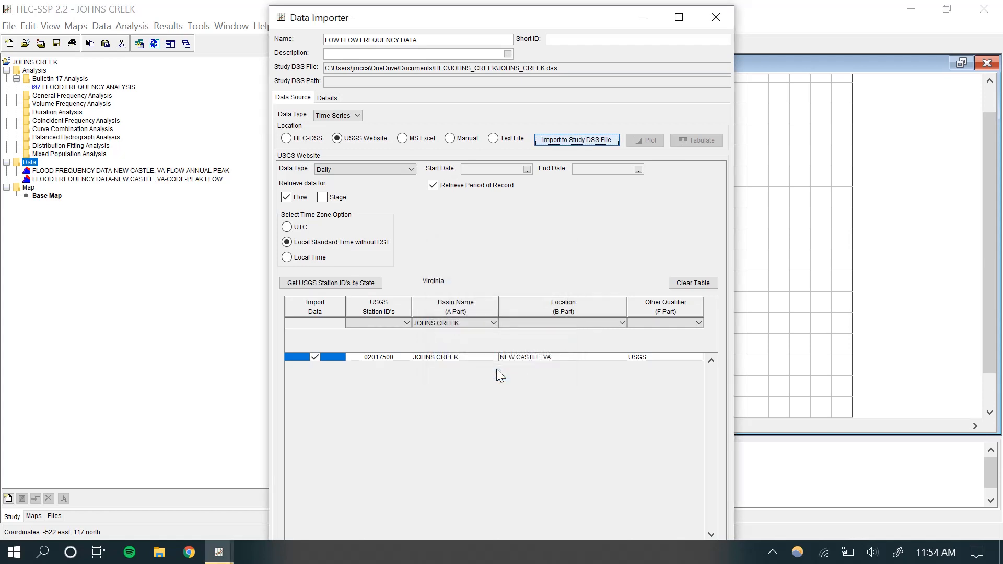
pyautogui.click(394, 365)
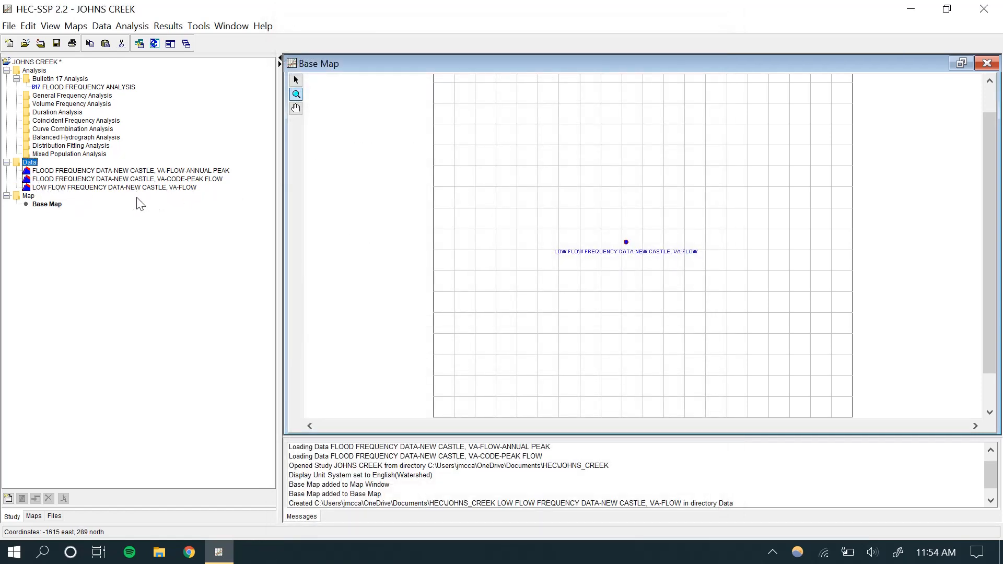
pyautogui.click(57, 43)
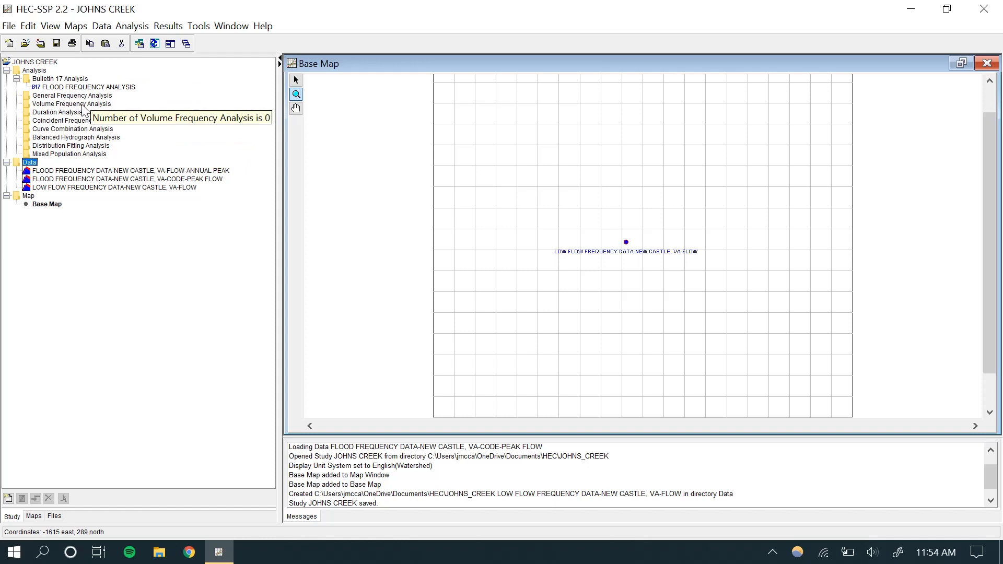
# Create a volume frequency analysis named LOW FLOW FREQUENCY ANALYSIS using the LOW FLOW FREQUENCY DATA-NEW CASTLE, VA-FLOW data set.
pyautogui.click(82, 104)
pyautogui.rightClick(82, 107)
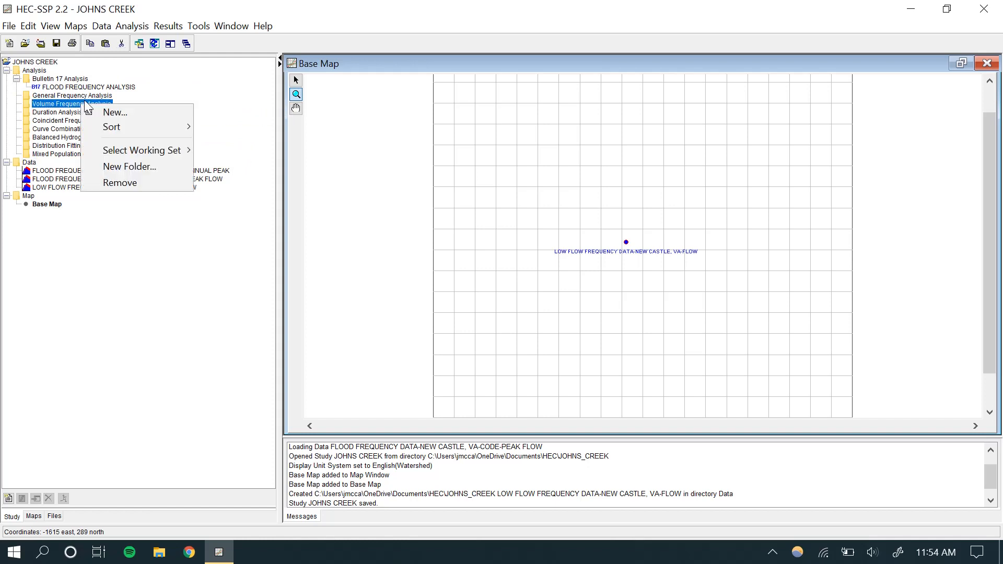
pyautogui.click(127, 114)
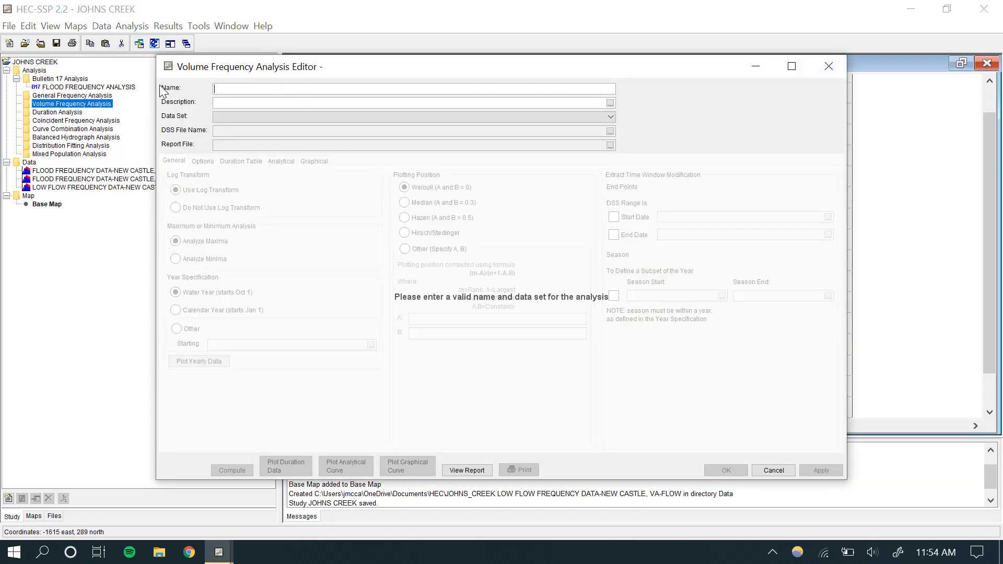
pyautogui.moveTo(320, 68); pyautogui.dragTo(340, 54)
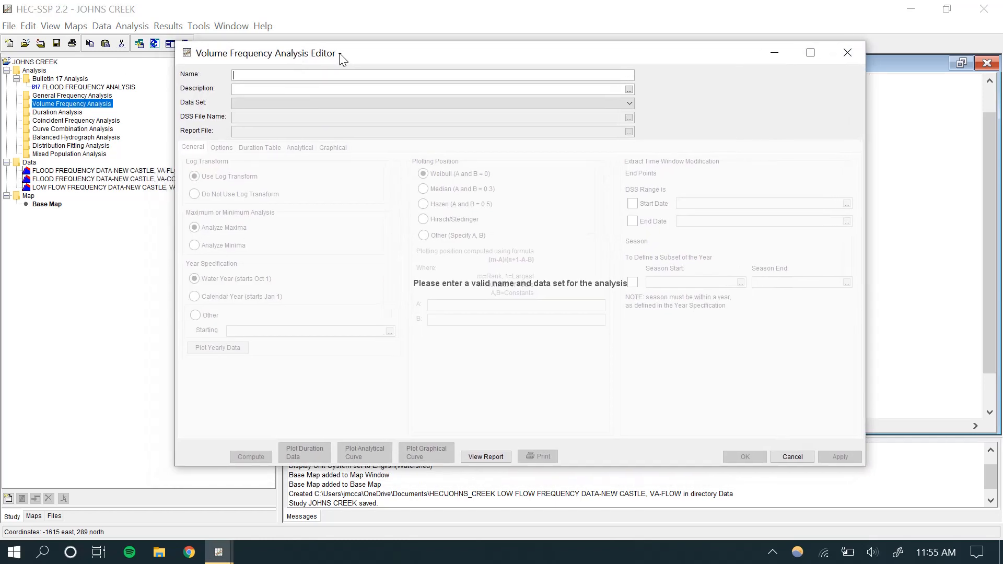
pyautogui.write('LOW FLOW FREQUENCY ANALYSIS')
pyautogui.click(309, 105)
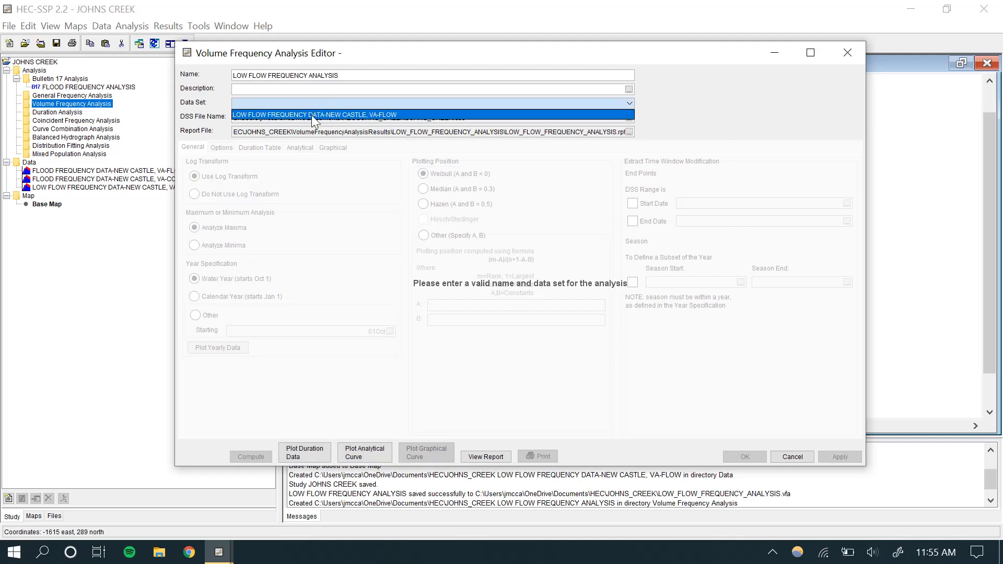
pyautogui.click(316, 115)
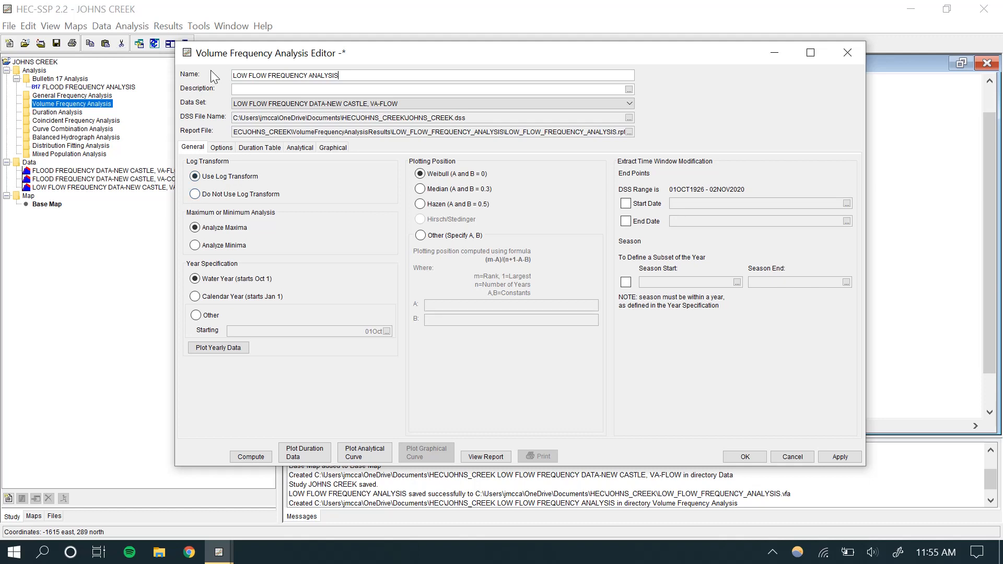
# Use the log transform and set the analysis to minima.
pyautogui.click(205, 194)
pyautogui.click(196, 177)
pyautogui.click(194, 246)
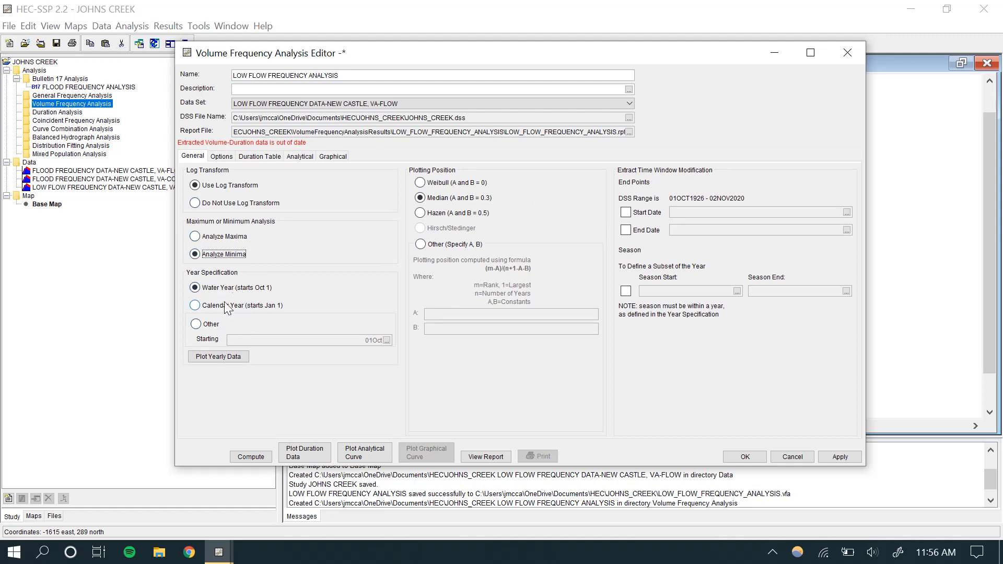
# Set the year specification to Other with a starting date of 1 April 1927, and choose the Weibull plotting position.
pyautogui.click(196, 325)
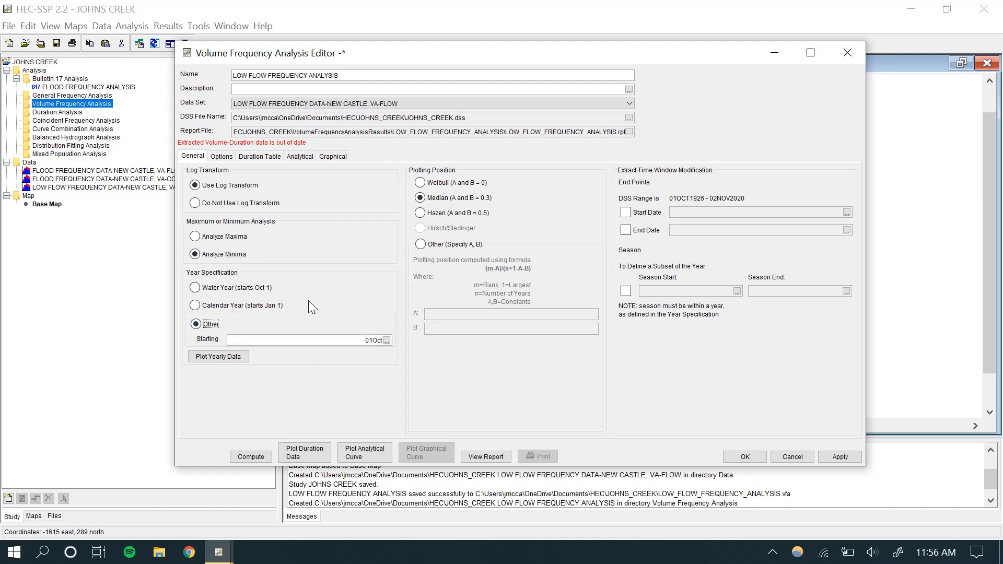
pyautogui.click(387, 340)
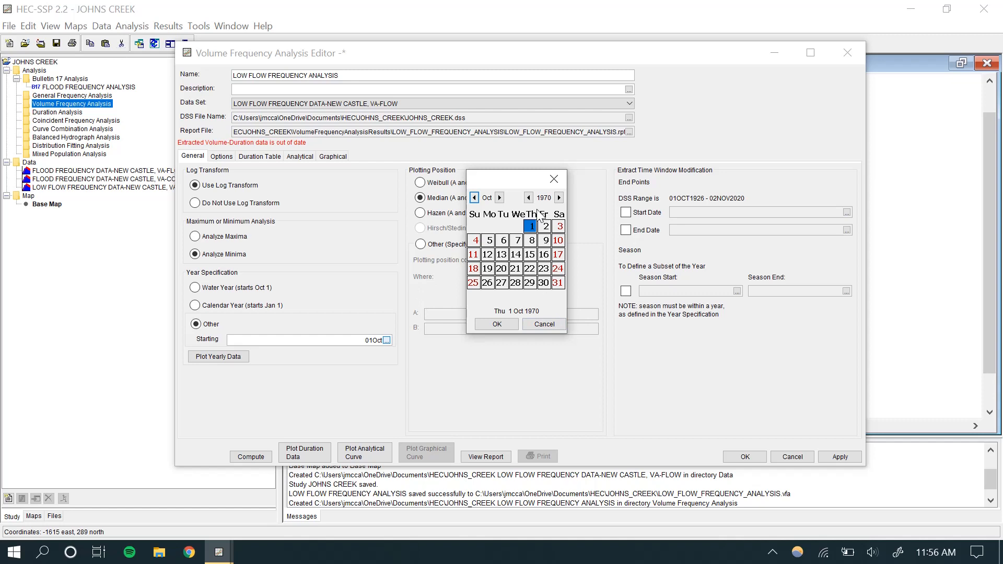
pyautogui.click(474, 198)
pyautogui.click(474, 197)
pyautogui.click(474, 198)
pyautogui.click(474, 197)
pyautogui.click(474, 197)
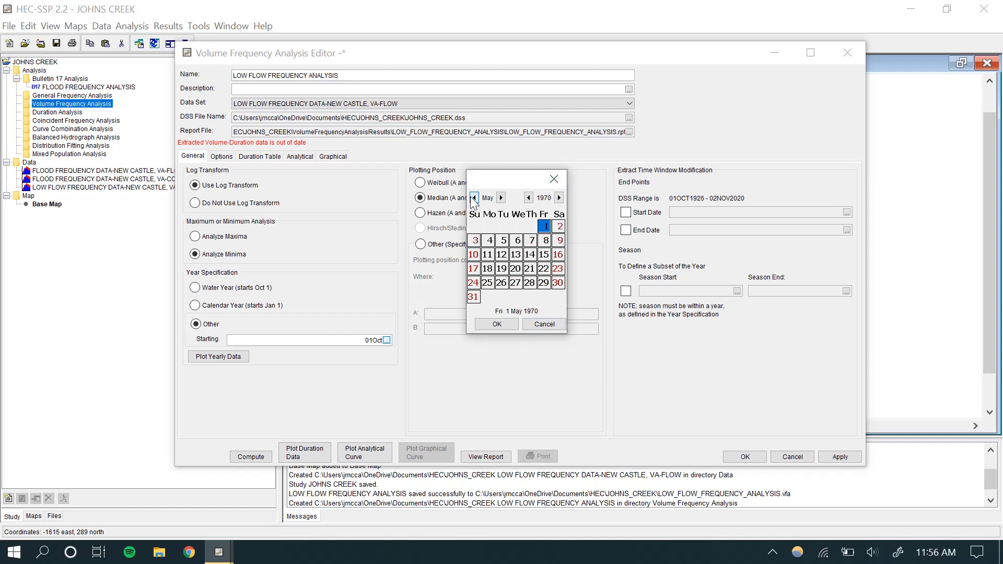
pyautogui.click(474, 198)
pyautogui.click(474, 198)
pyautogui.click(500, 198)
pyautogui.click(529, 197)
pyautogui.click(529, 198)
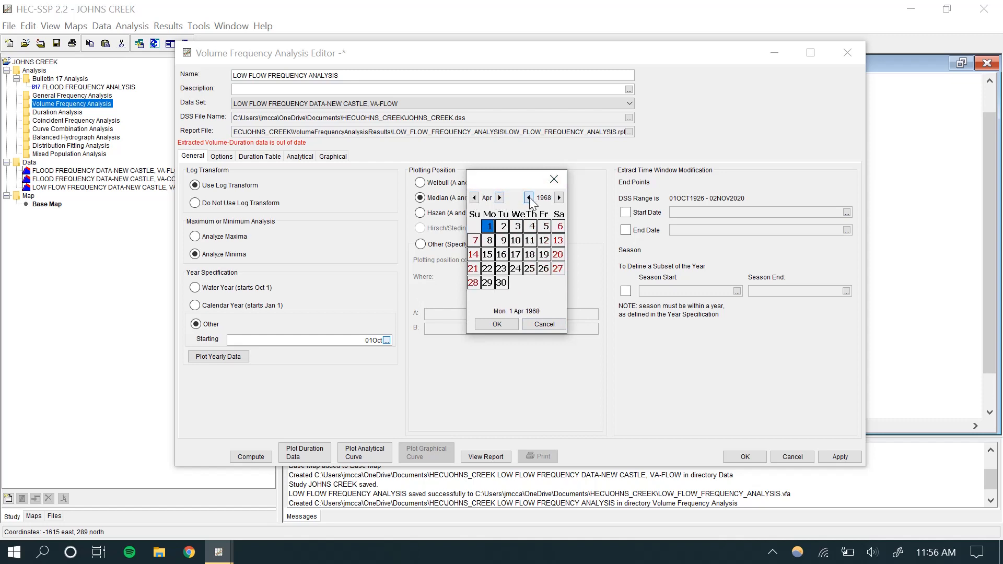
pyautogui.click(529, 198)
pyautogui.click(529, 198)
pyautogui.click(528, 197)
pyautogui.click(529, 198)
pyautogui.click(529, 198)
pyautogui.click(529, 197)
pyautogui.click(529, 197)
pyautogui.click(529, 198)
pyautogui.click(528, 197)
pyautogui.click(529, 197)
pyautogui.click(529, 197)
pyautogui.click(529, 197)
pyautogui.click(528, 198)
pyautogui.doubleClick(528, 198)
pyautogui.click(529, 198)
pyautogui.doubleClick(528, 197)
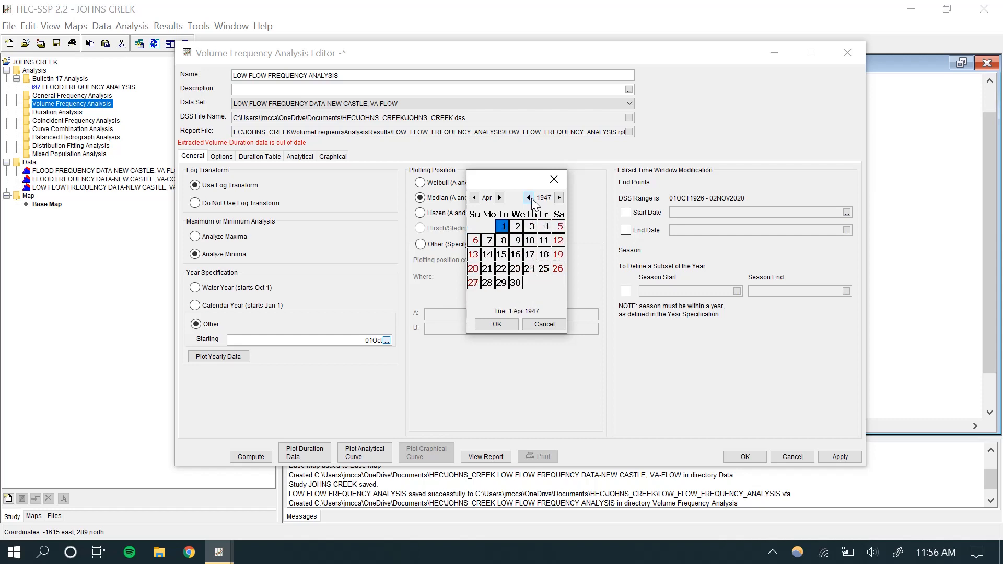
pyautogui.click(529, 198)
pyautogui.doubleClick(529, 197)
pyautogui.doubleClick(529, 198)
pyautogui.doubleClick(528, 197)
pyautogui.click(529, 198)
pyautogui.doubleClick(529, 197)
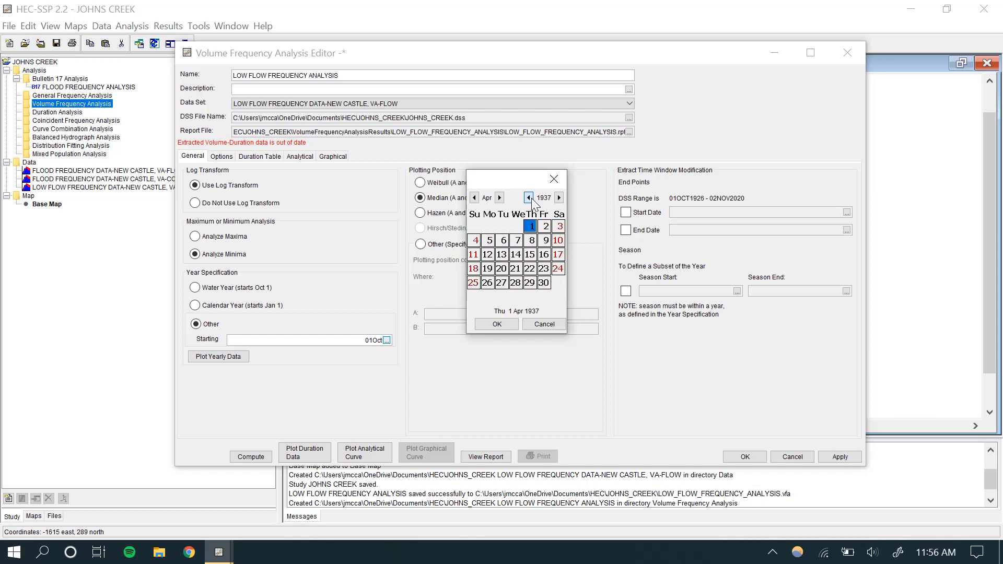
pyautogui.doubleClick(529, 197)
pyautogui.doubleClick(529, 197)
pyautogui.click(528, 198)
pyautogui.doubleClick(528, 198)
pyautogui.doubleClick(529, 197)
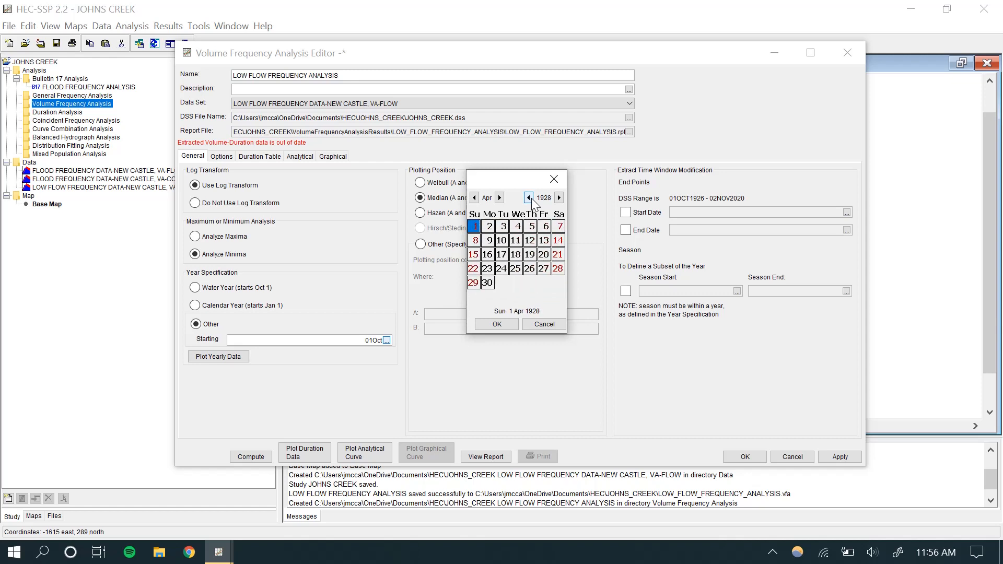
pyautogui.click(531, 199)
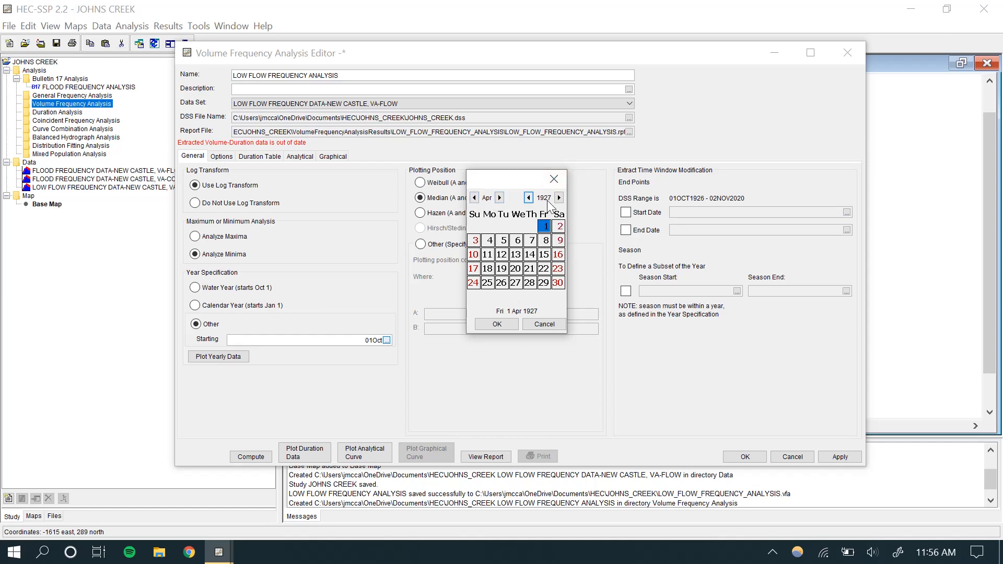
pyautogui.click(507, 324)
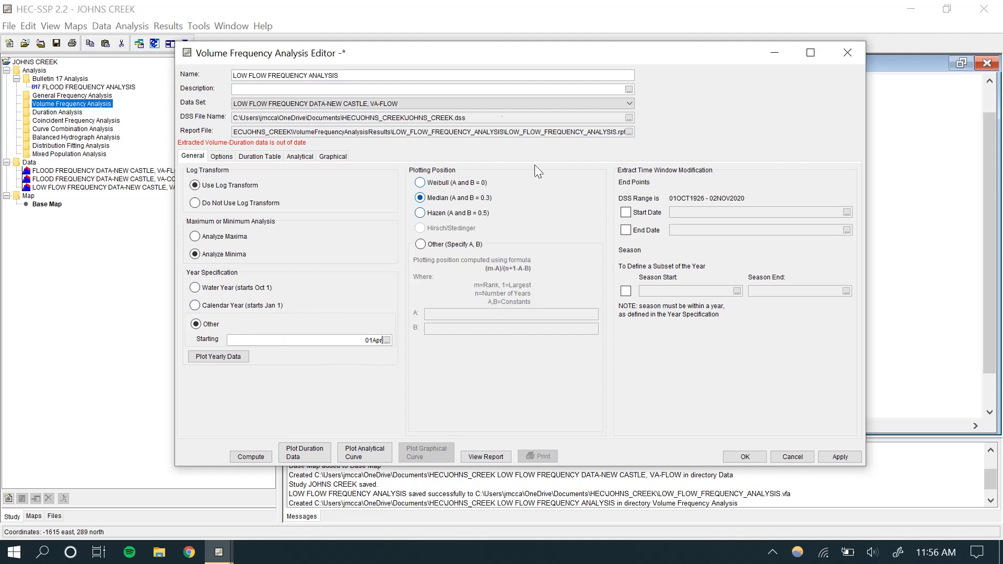
pyautogui.click(420, 183)
# Enable output frequency ordinates from the table of values and open the 2.0 percent entry for editing.
pyautogui.click(222, 157)
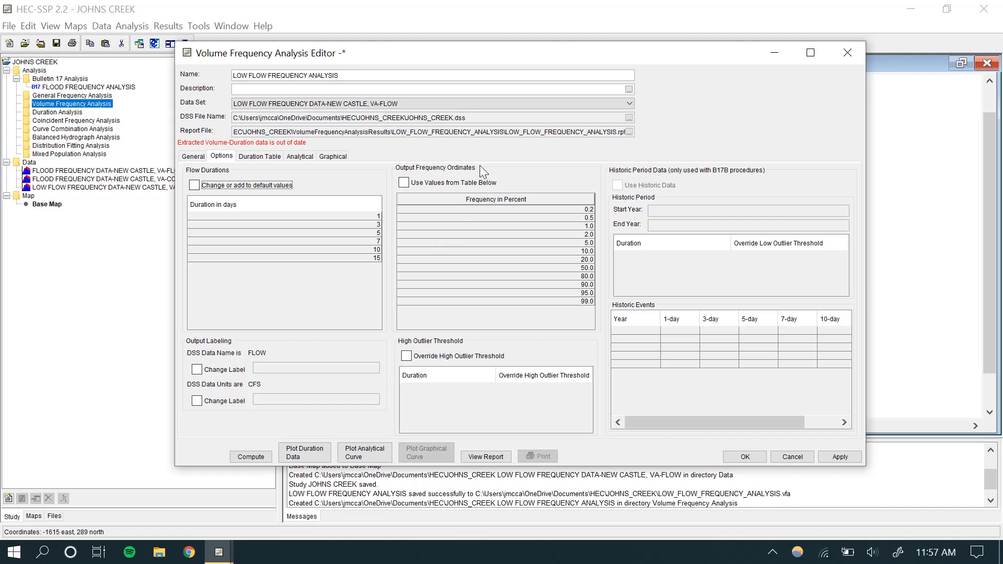
pyautogui.click(405, 183)
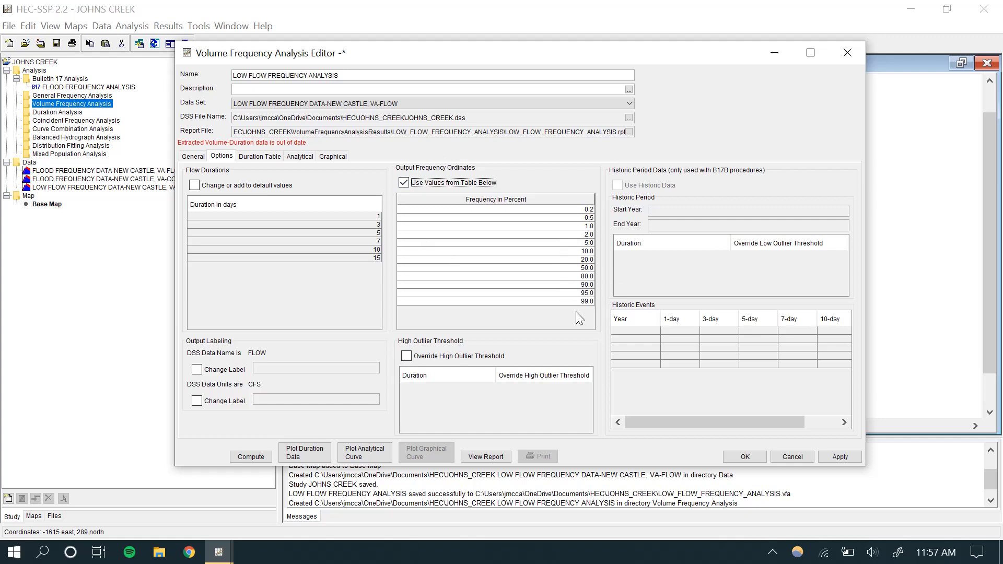
pyautogui.doubleClick(582, 235)
pyautogui.press('Home')
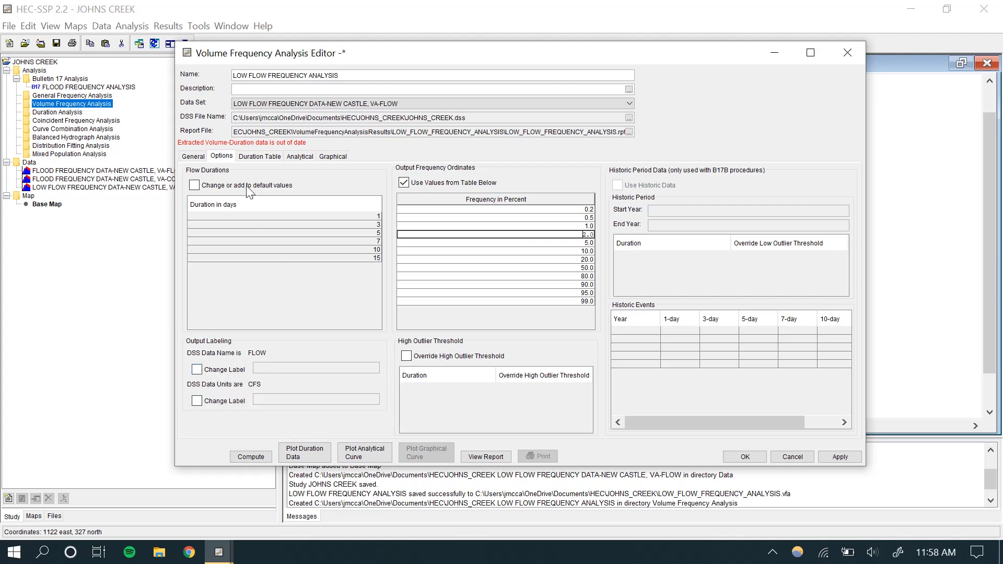
# Review the duration table and the general settings, and extract the volume-duration data again for the minima analysis.
pyautogui.click(260, 158)
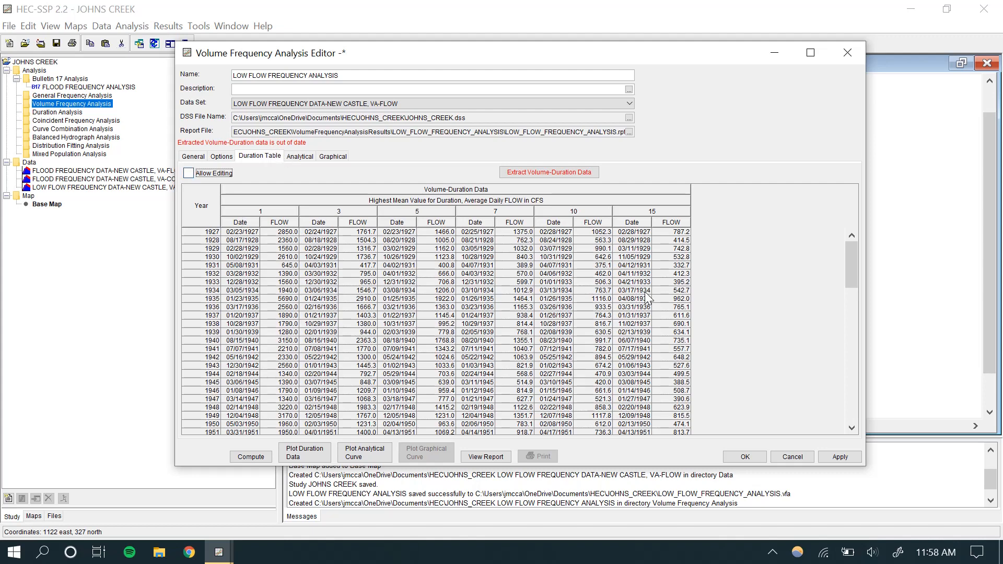
pyautogui.scroll(-14, 648, 299)
pyautogui.scroll(-9, 648, 299)
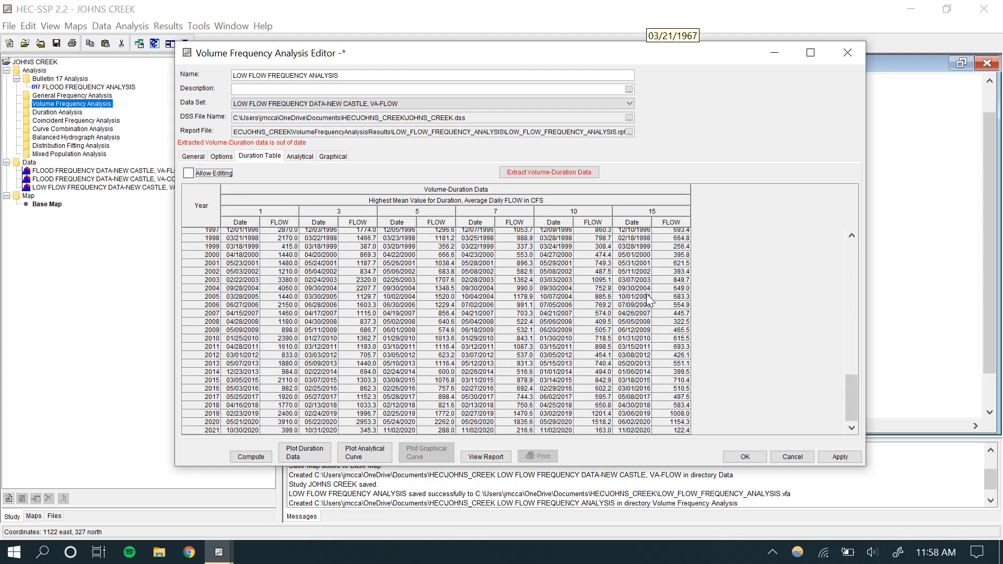
pyautogui.scroll(13, 238, 355)
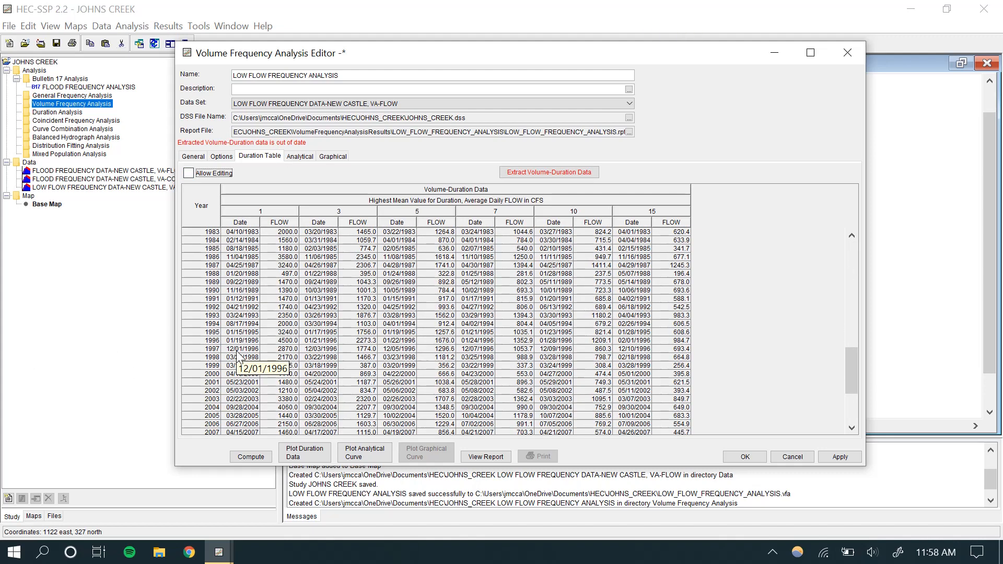
pyautogui.scroll(11, 238, 355)
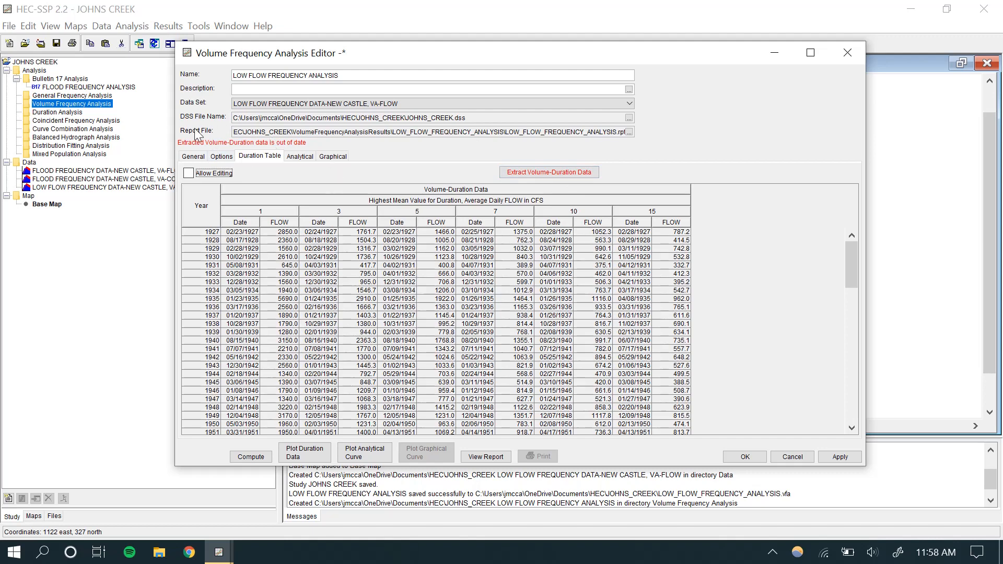
pyautogui.click(189, 157)
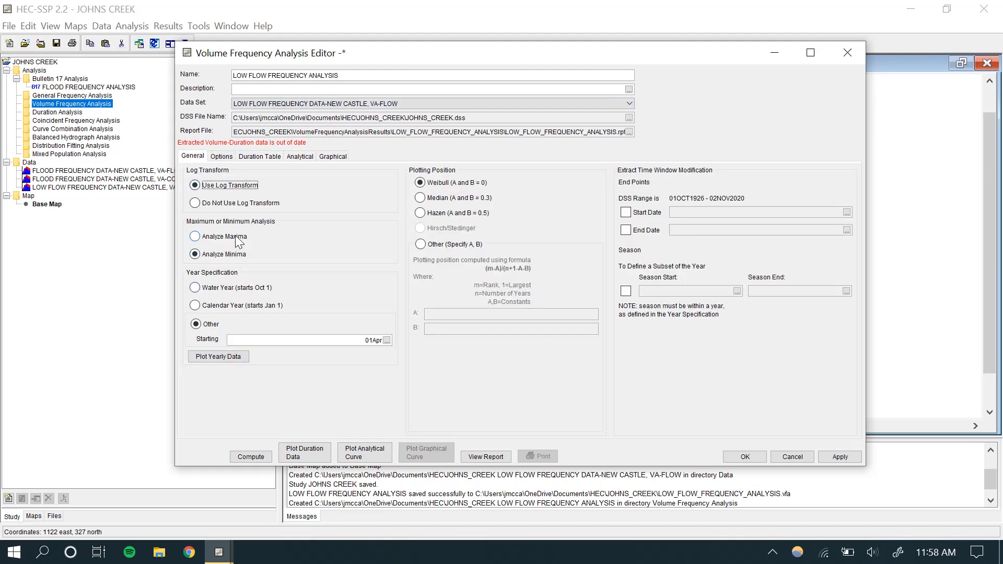
pyautogui.click(259, 156)
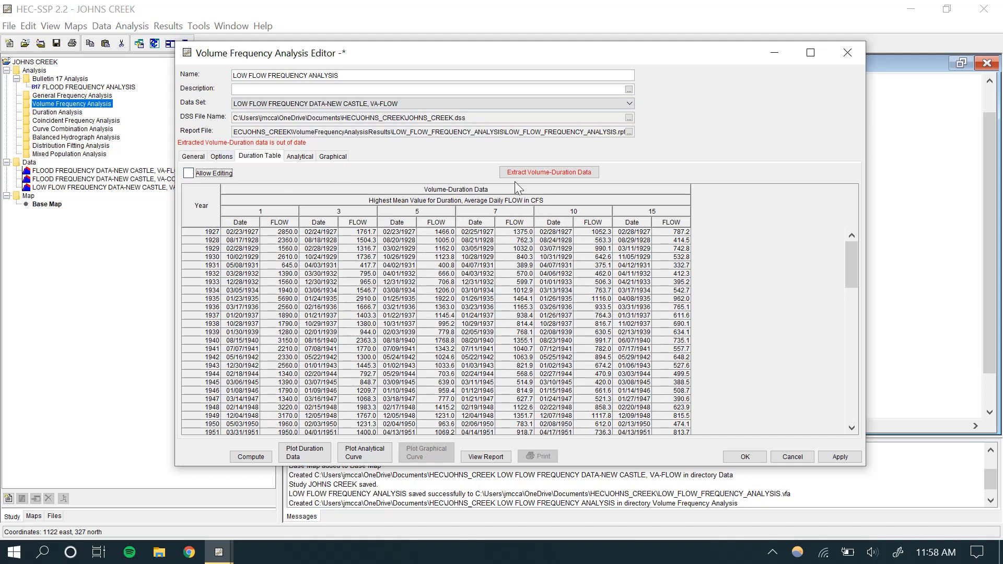
pyautogui.click(567, 173)
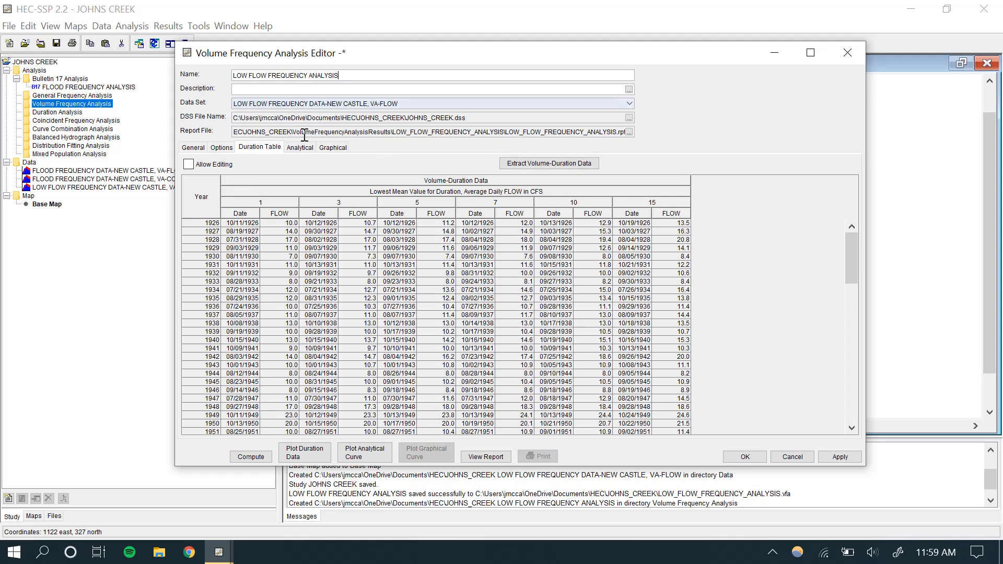
# Set the analytical distribution to LogPearsonIII under Product Moments.
pyautogui.click(299, 149)
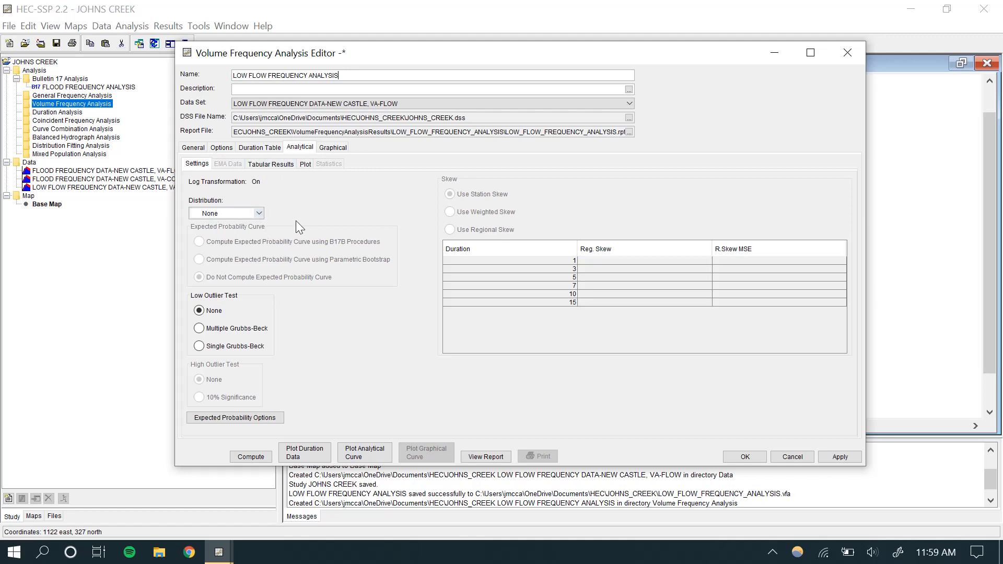
pyautogui.click(260, 458)
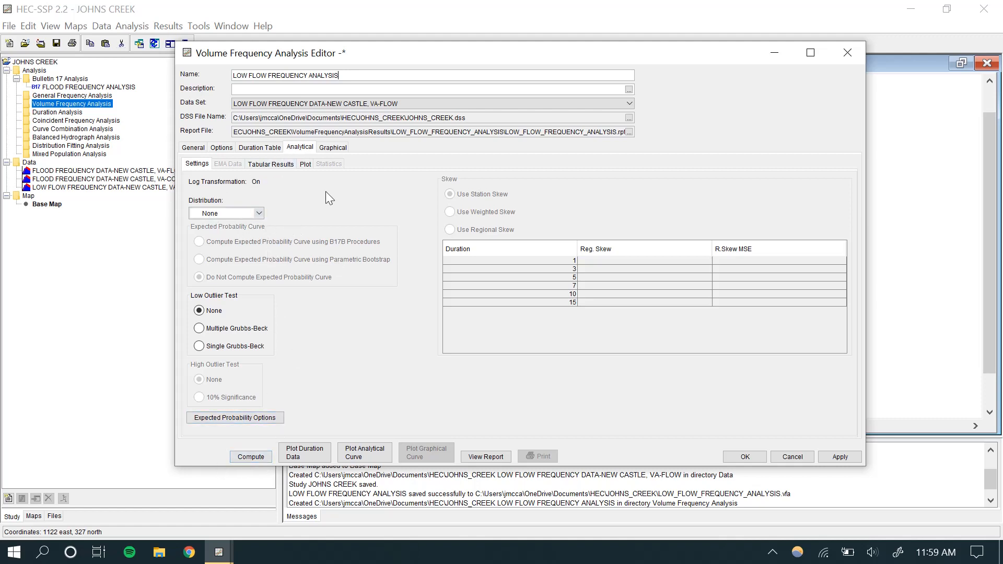
pyautogui.click(258, 214)
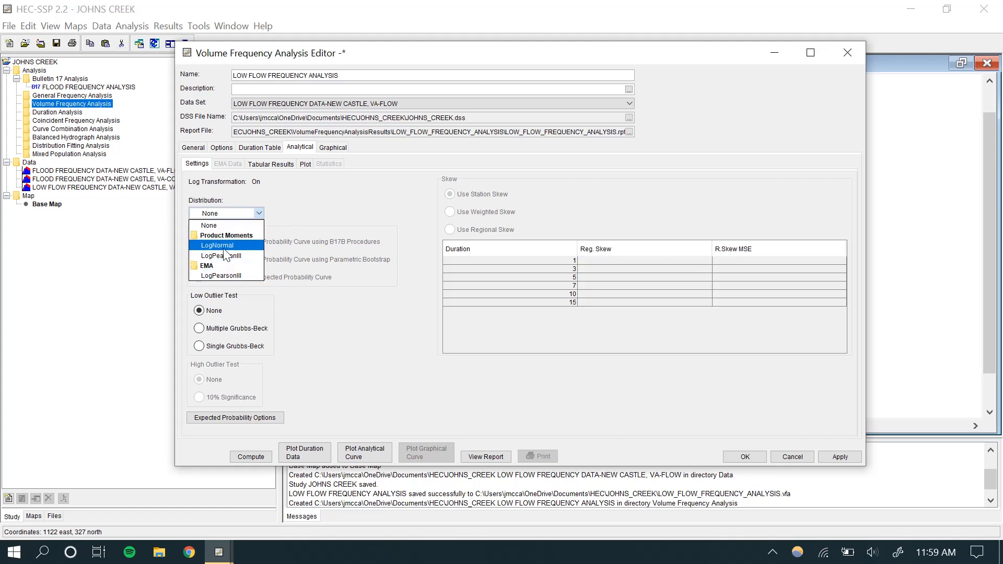
pyautogui.click(252, 257)
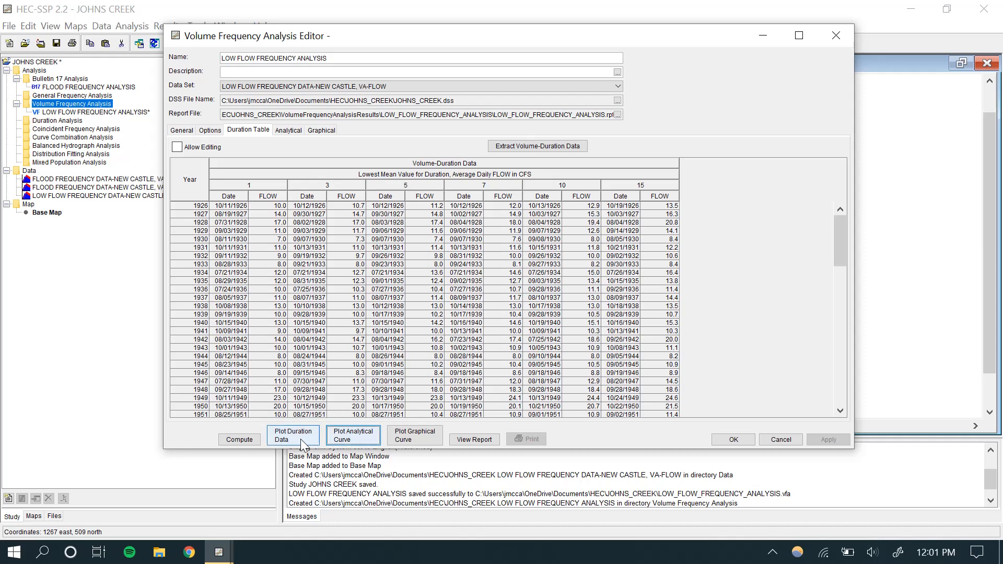
# Plot the analytical frequency curve, enlarge the plot to examine all durations, and close it.
pyautogui.click(363, 440)
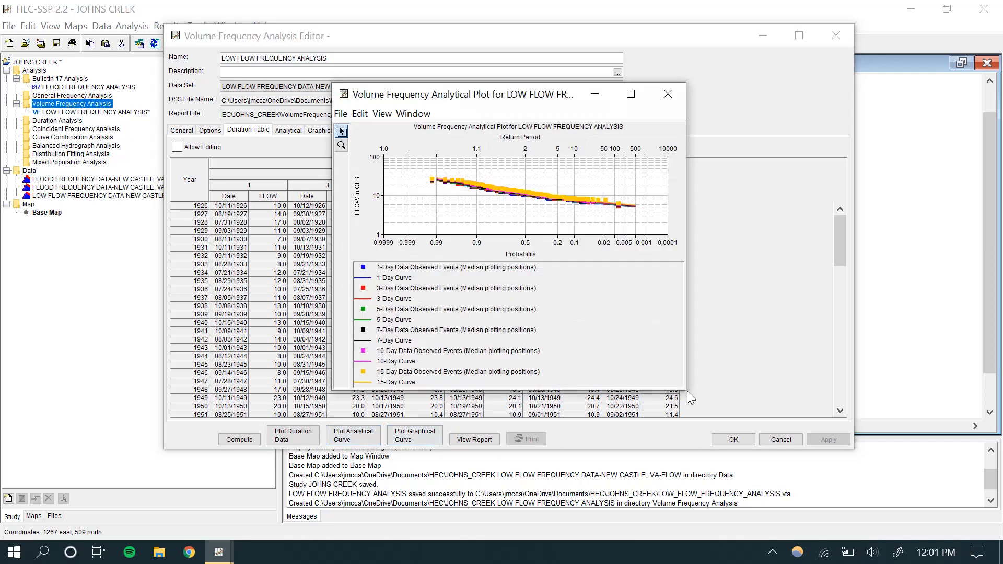
pyautogui.moveTo(687, 392); pyautogui.dragTo(813, 516)
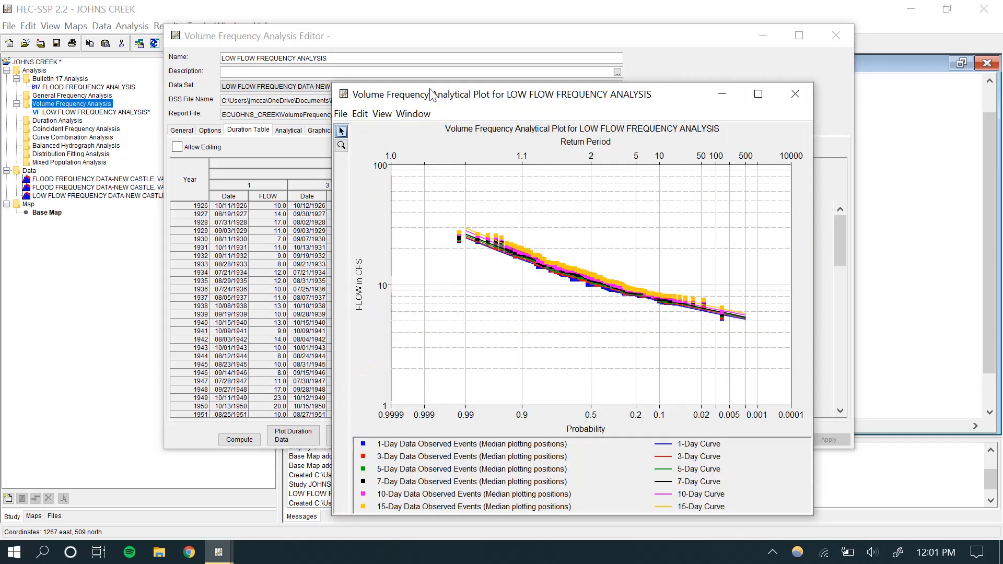
pyautogui.moveTo(431, 95); pyautogui.dragTo(300, 29)
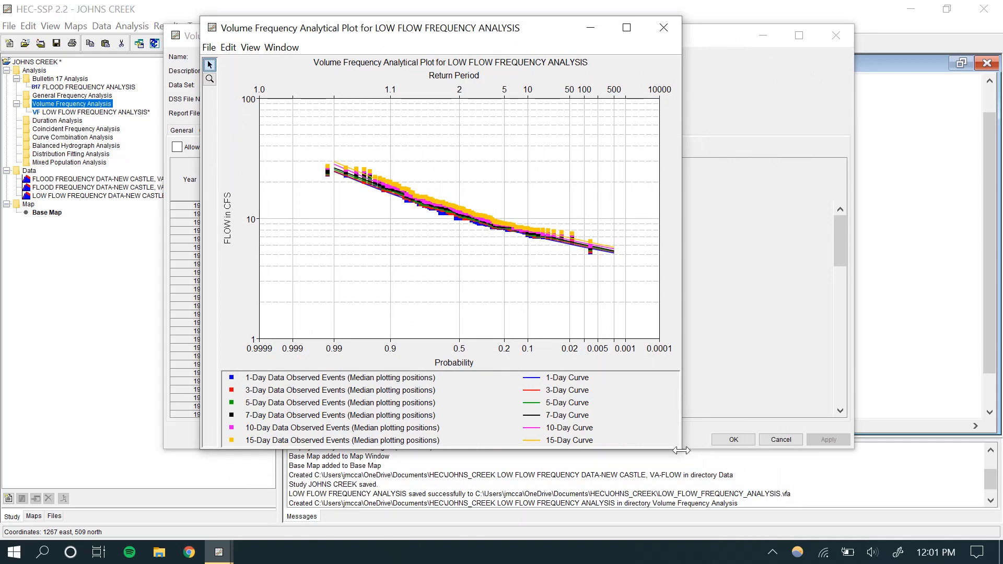
pyautogui.moveTo(681, 447); pyautogui.dragTo(740, 494)
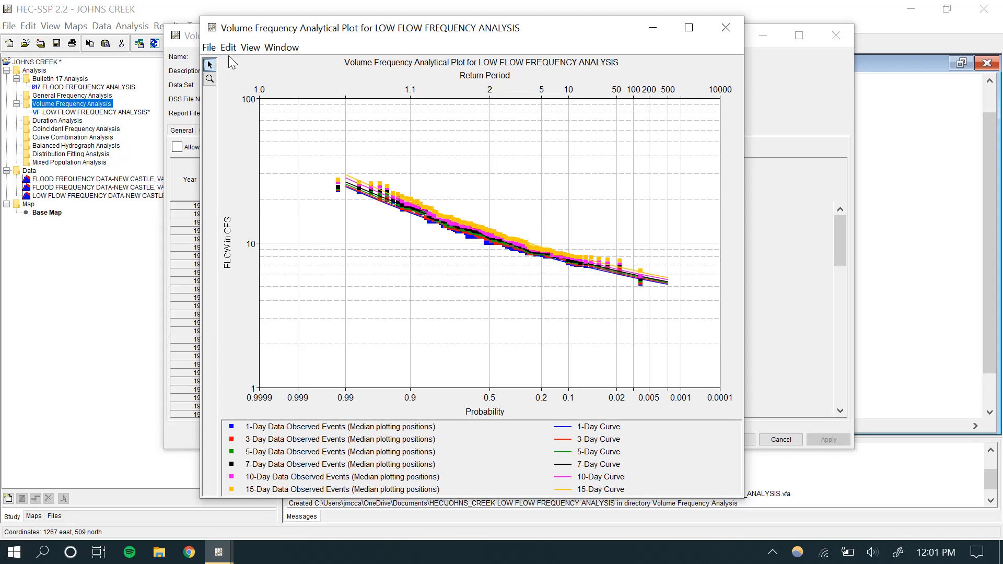
pyautogui.click(208, 47)
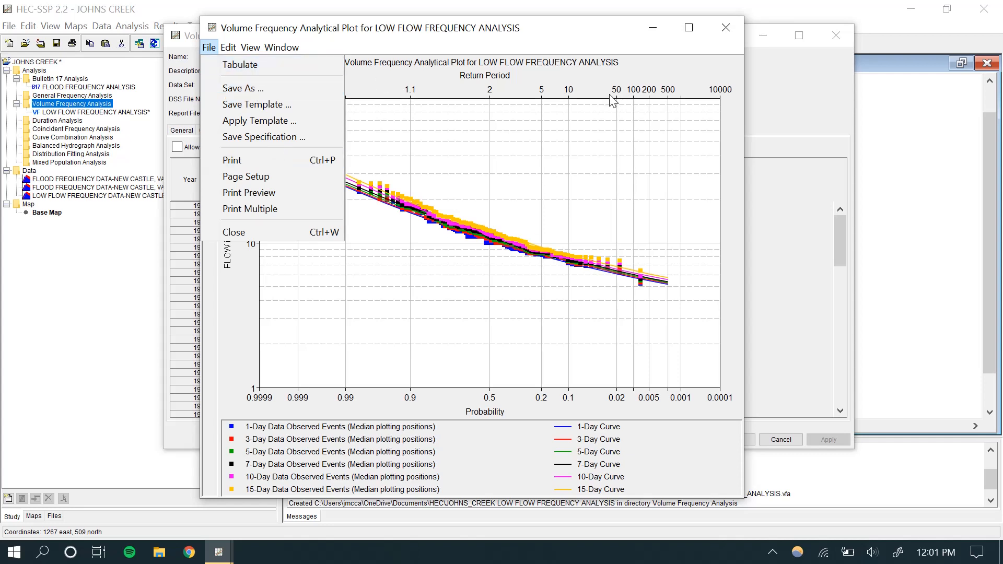
pyautogui.click(726, 29)
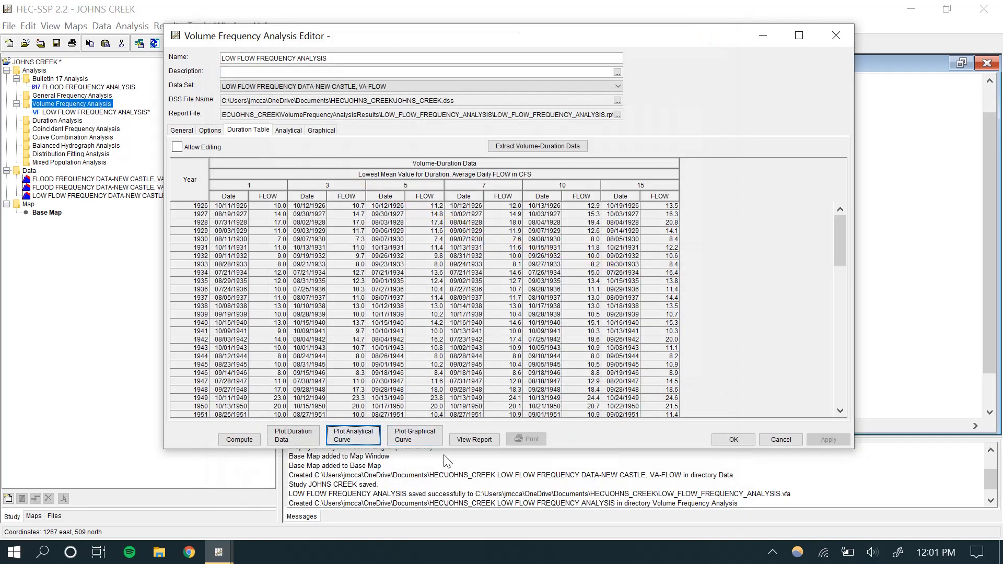
# Open the low flow analysis report and review its input data section, including durations, distribution type and frequencies.
pyautogui.click(487, 440)
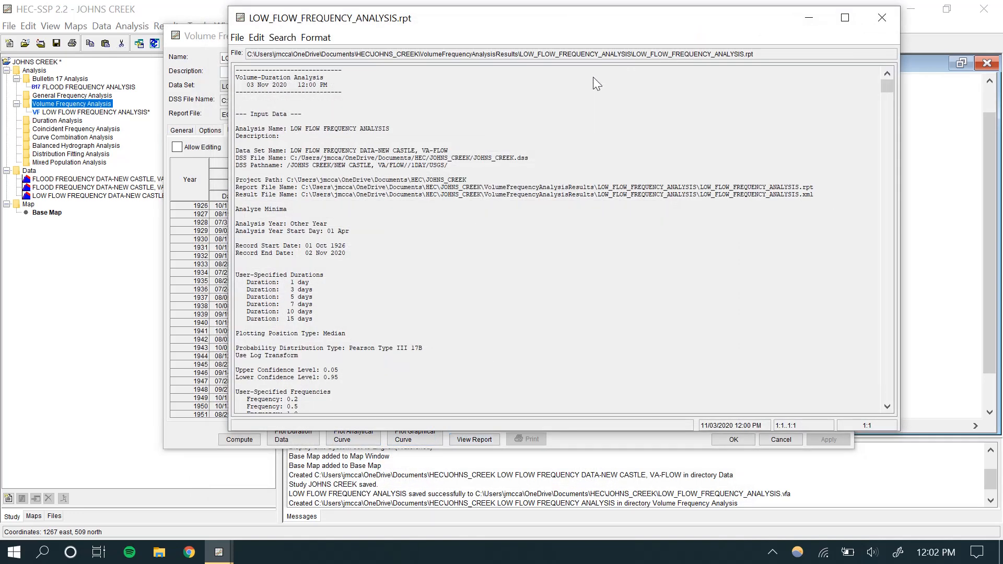
pyautogui.moveTo(599, 15); pyautogui.dragTo(568, 20)
pyautogui.scroll(-5, 377, 196)
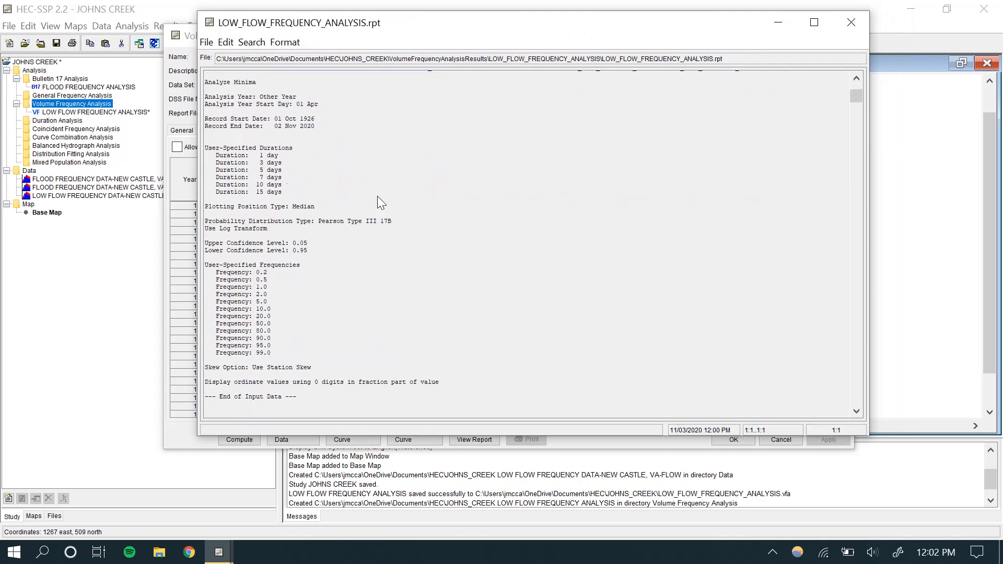
pyautogui.scroll(2, 377, 195)
pyautogui.scroll(2, 372, 144)
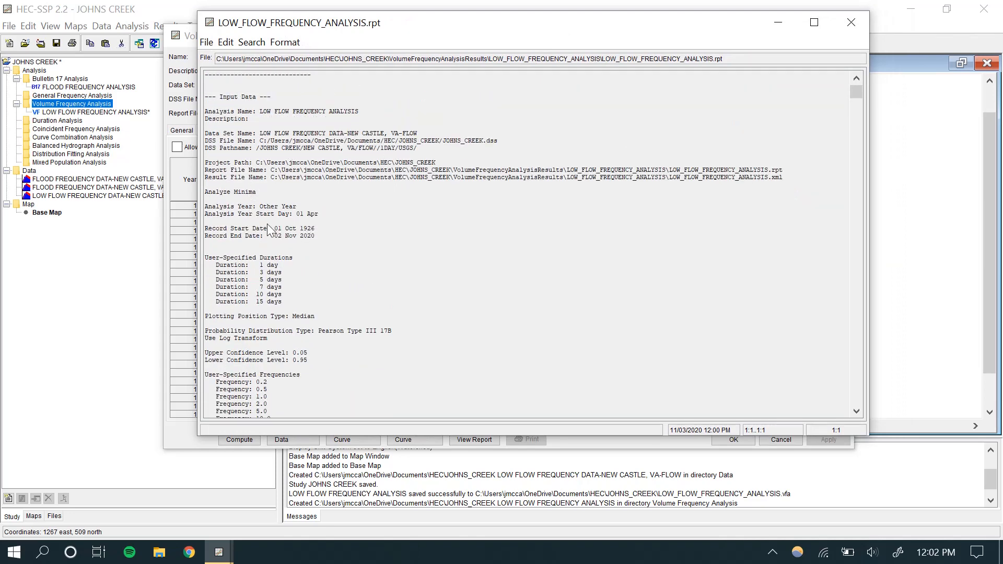
pyautogui.scroll(-6, 306, 248)
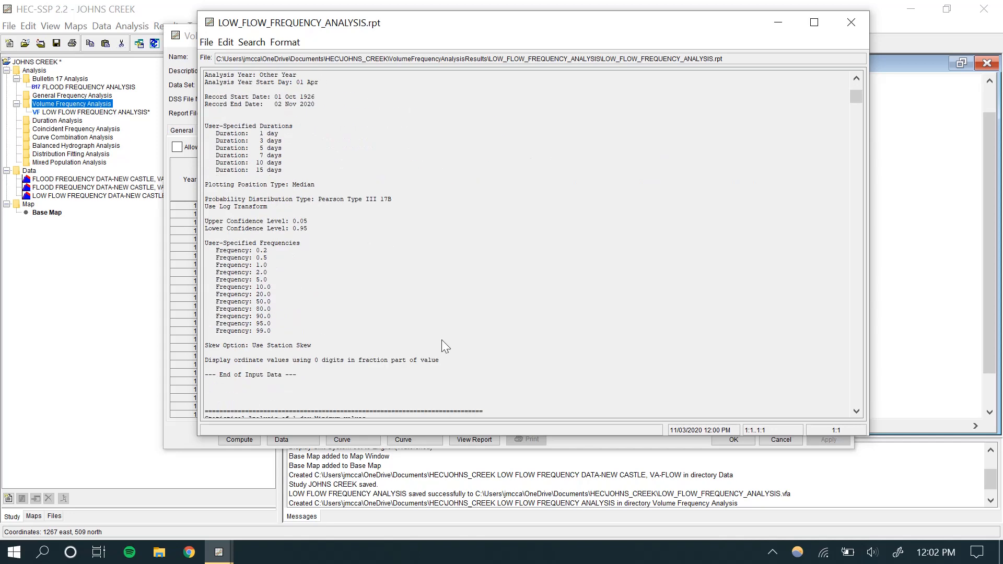
# Examine the plotting positions and statistics for the 1-day and 3-day minimum values in the report, and close it.
pyautogui.scroll(-19, 400, 306)
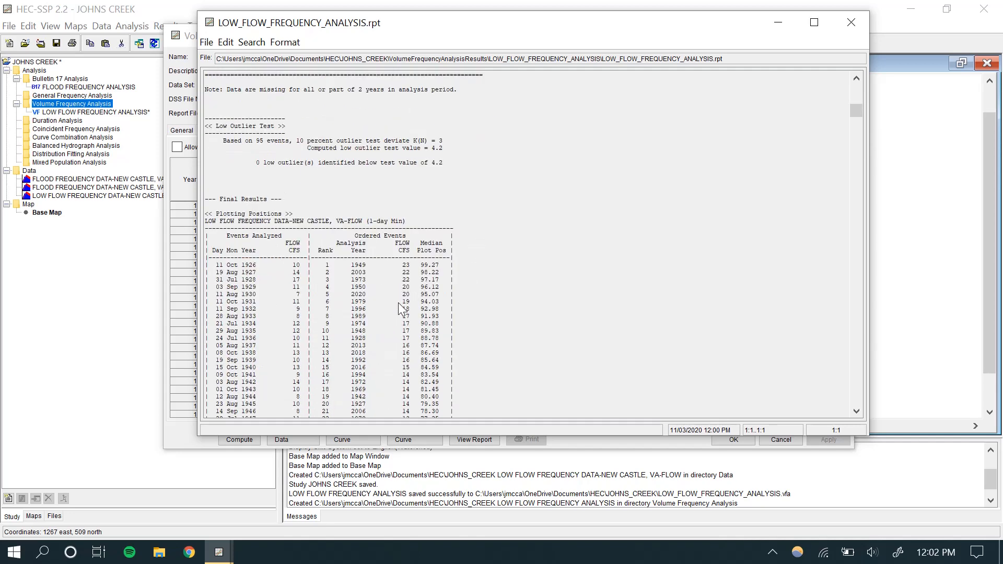
pyautogui.scroll(-7, 399, 306)
pyautogui.scroll(6, 399, 306)
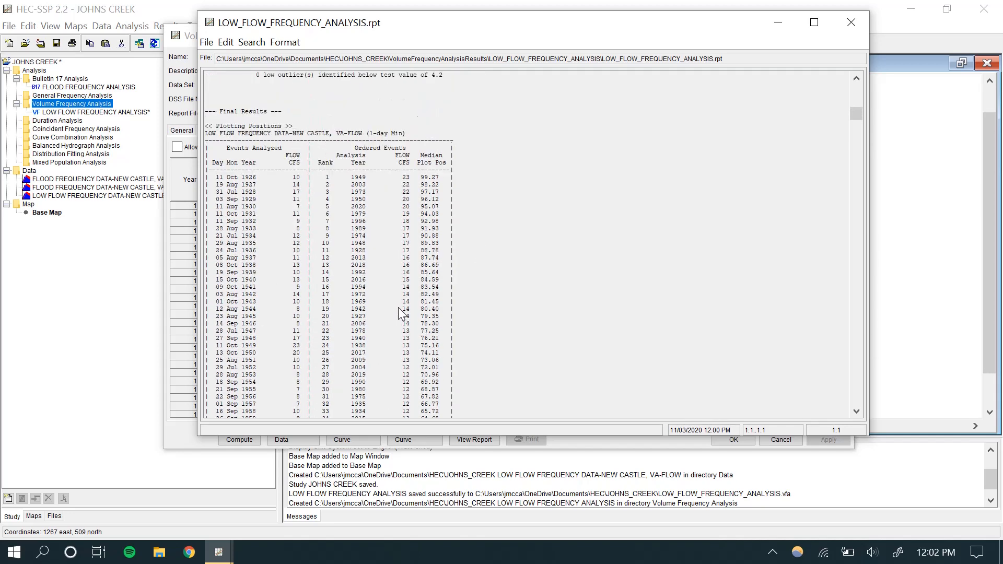
pyautogui.scroll(-20, 341, 298)
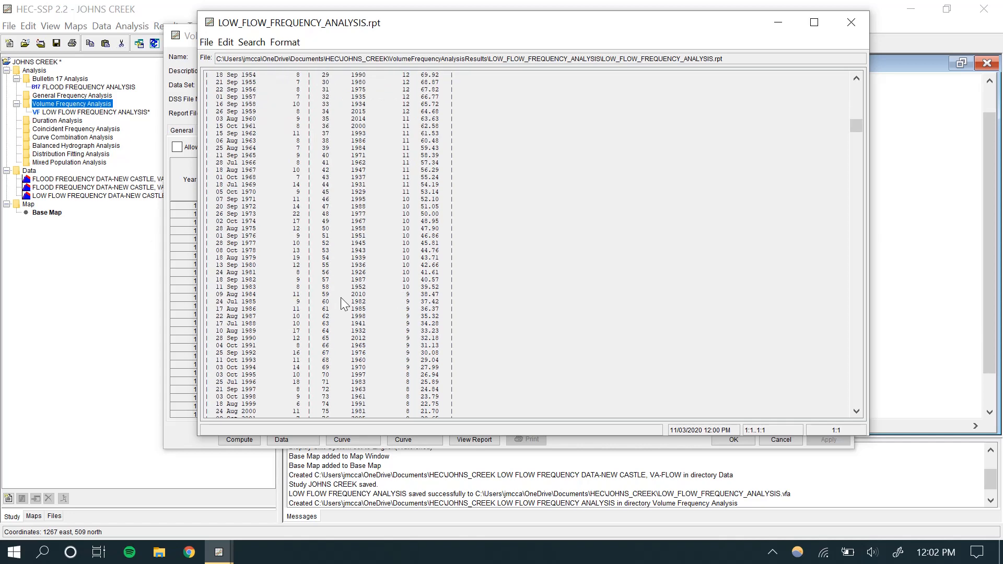
pyautogui.scroll(-8, 343, 299)
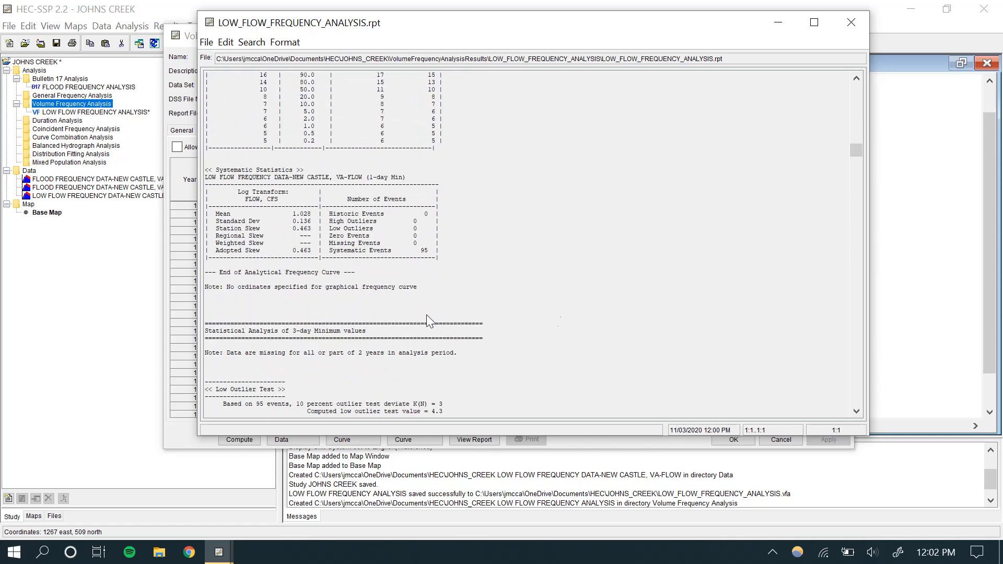
pyautogui.scroll(-12, 635, 292)
pyautogui.scroll(-8, 636, 294)
pyautogui.scroll(3, 635, 294)
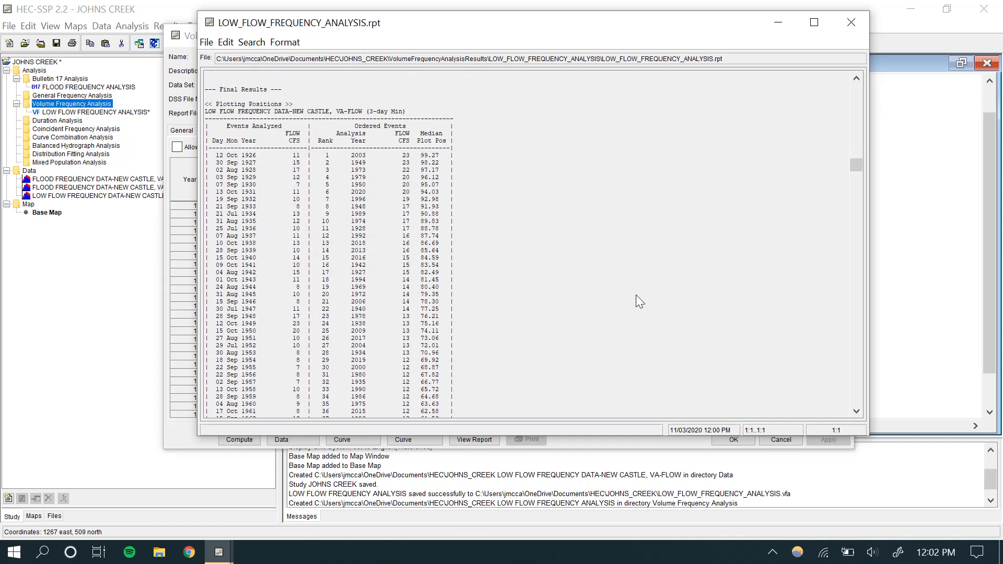
pyautogui.click(207, 43)
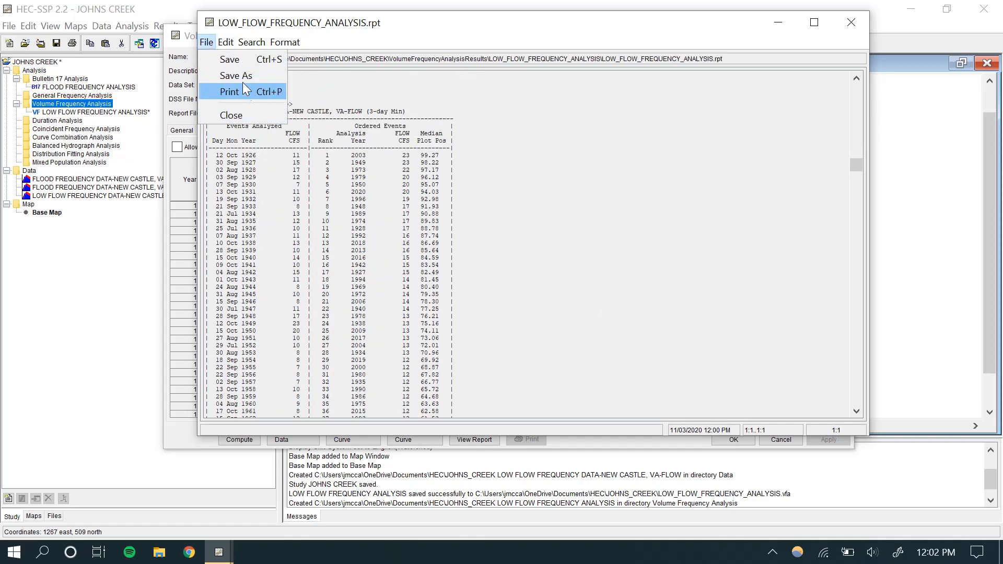
pyautogui.click(845, 23)
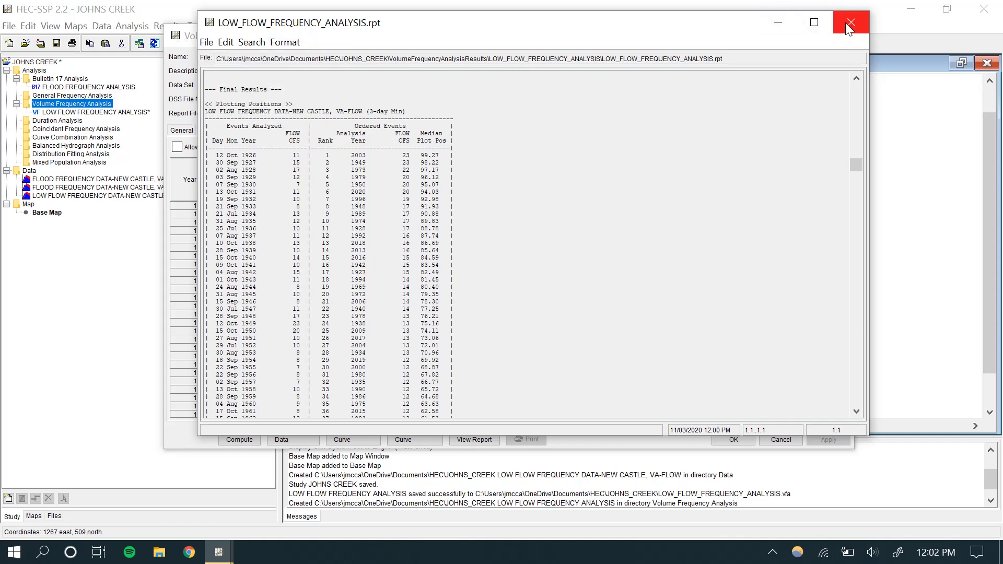
pyautogui.click(845, 23)
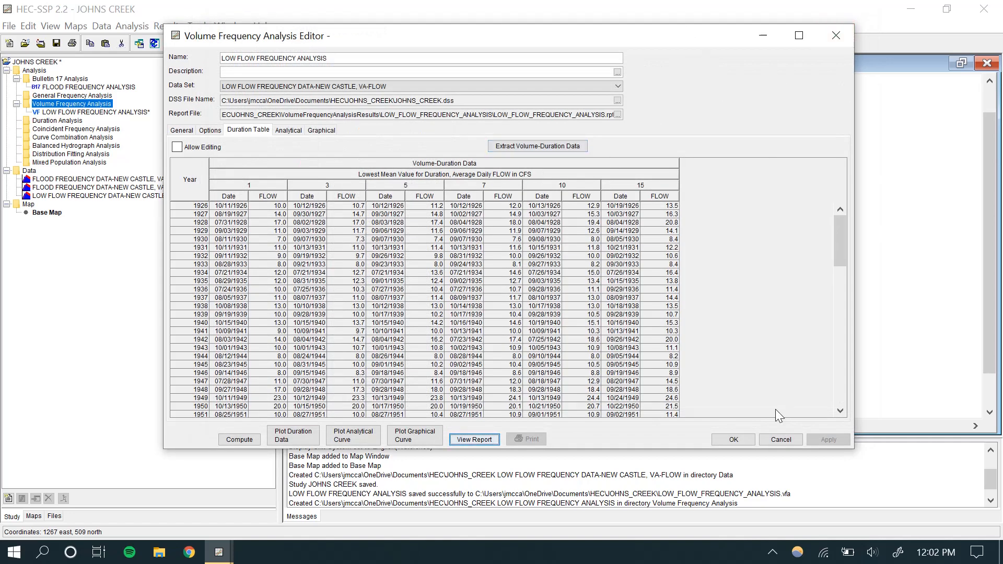
# Accept the volume frequency analysis and save the JOHNS CREEK study.
pyautogui.click(734, 441)
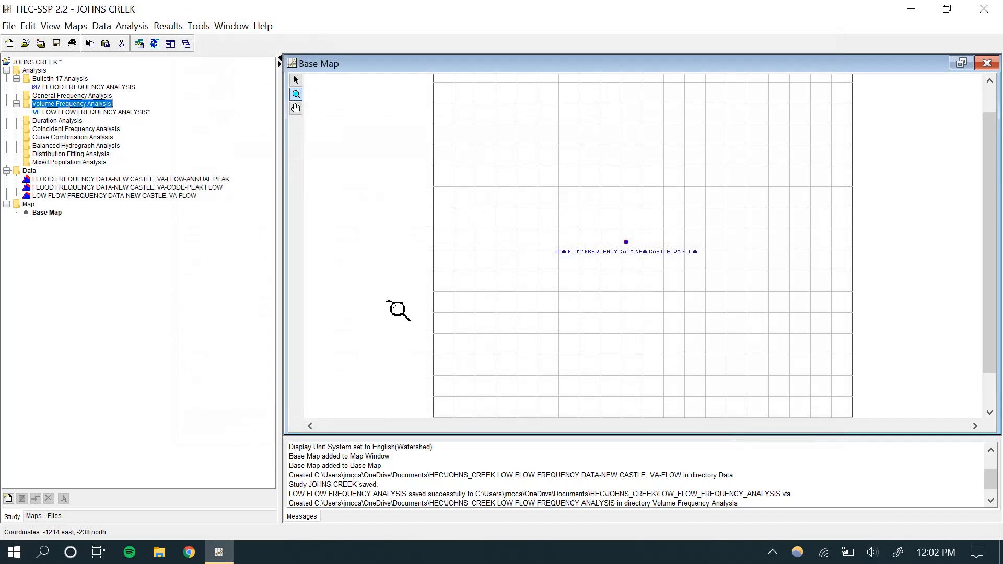
pyautogui.click(139, 111)
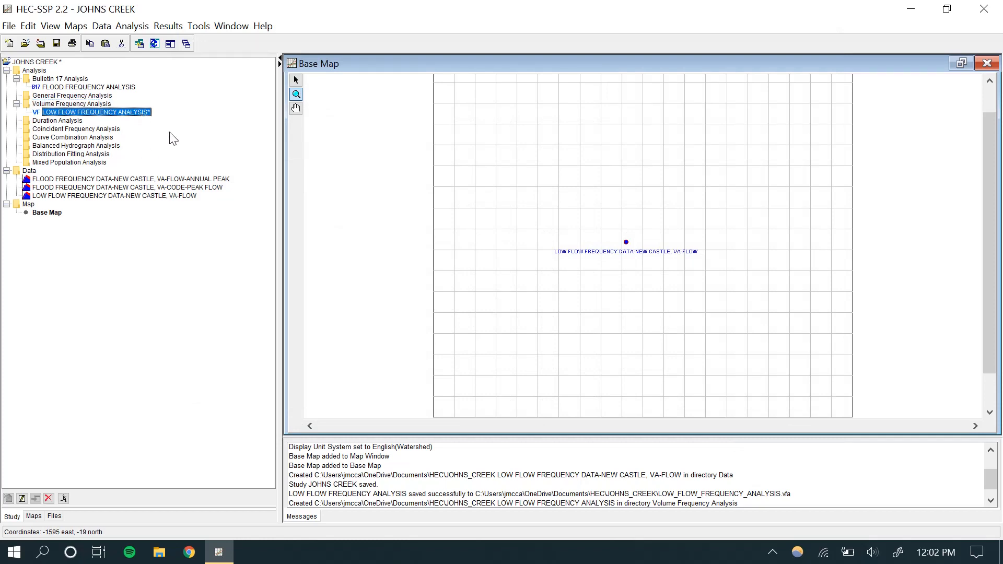
pyautogui.click(58, 44)
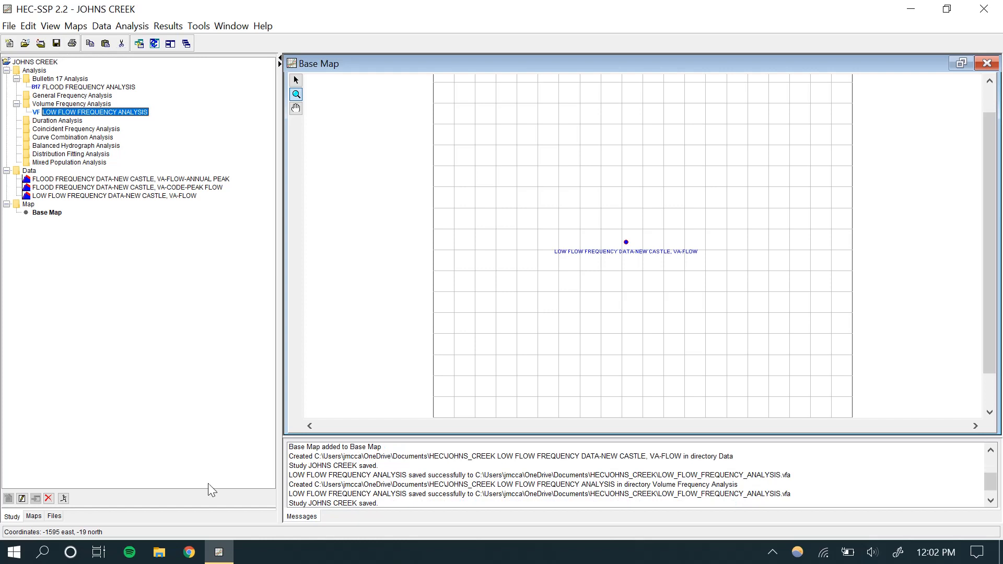
pyautogui.moveTo(212, 557)
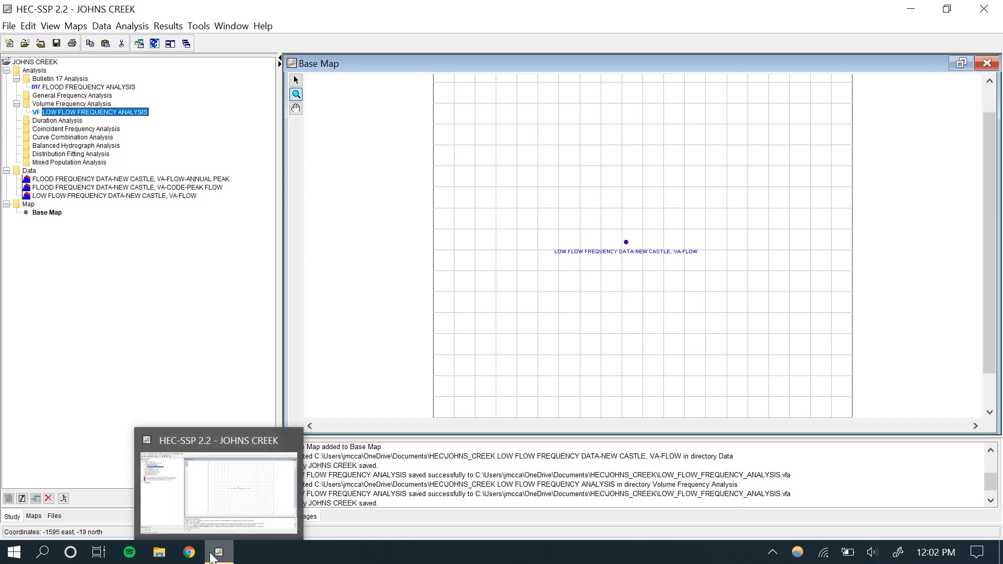